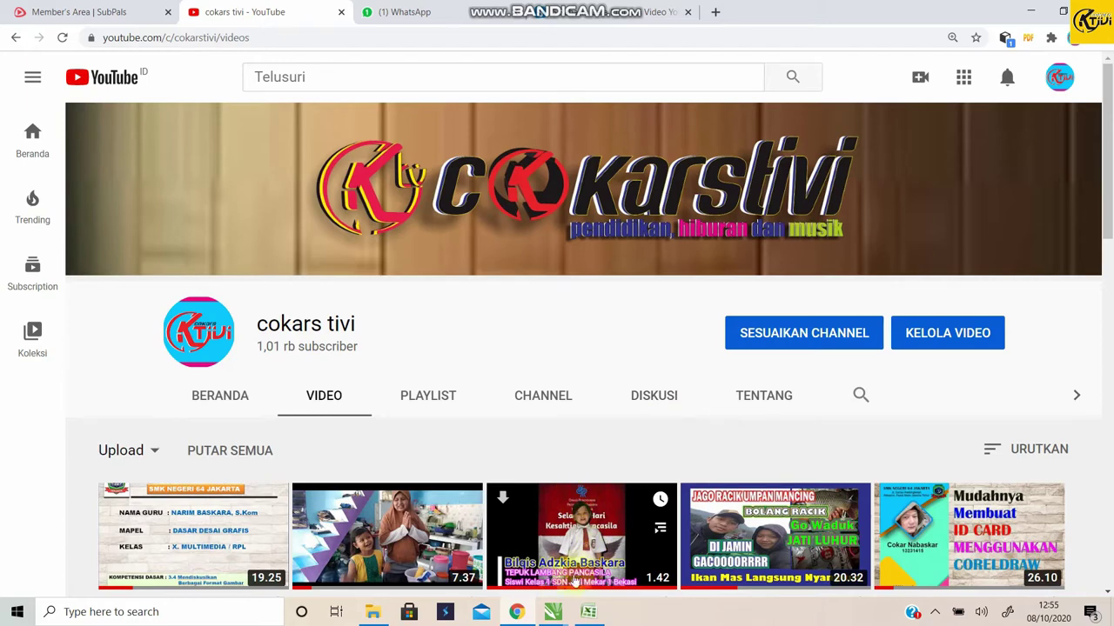
# - Show the taskbar previews of the open CorelDRAW documents, including CONTOH SERTIFIKAT LDKS.cdr
pyautogui.click(554, 614)
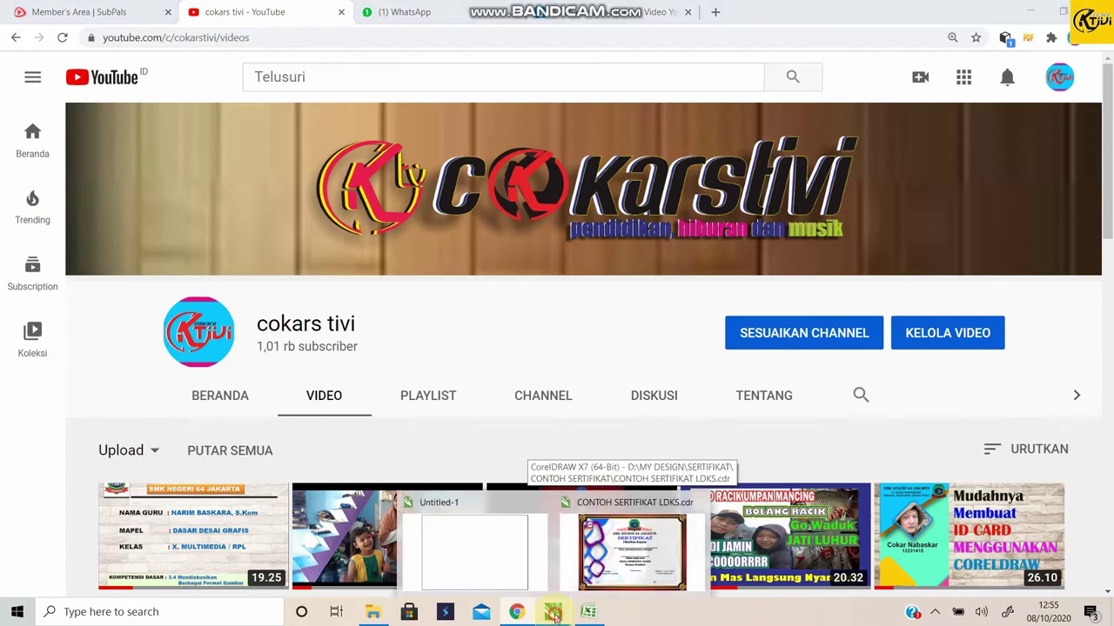
# - Bring up the CONTOH SERTIFIKAT LDKS certificate and zoom in and out to inspect its text
pyautogui.click(592, 566)
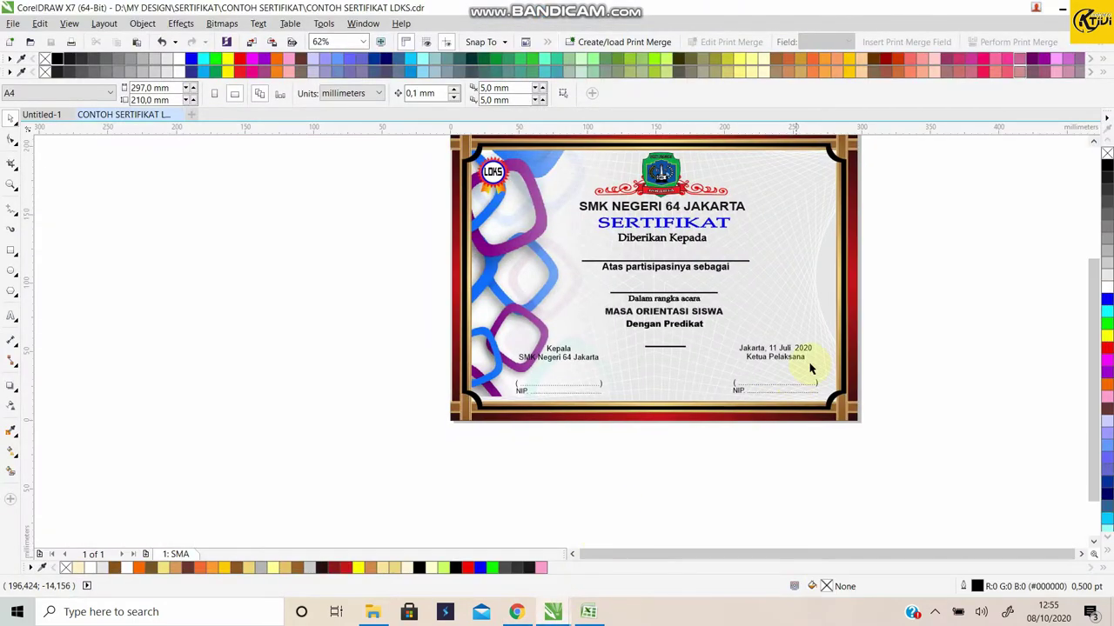
pyautogui.moveTo(1095, 282); pyautogui.dragTo(1094, 268)
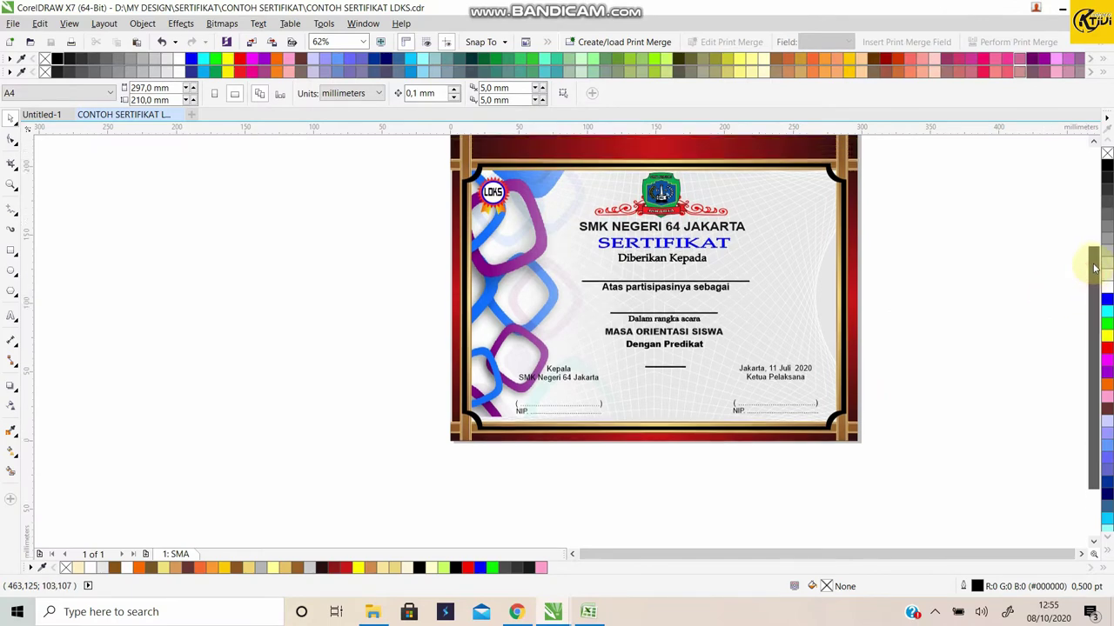
pyautogui.click(1082, 554)
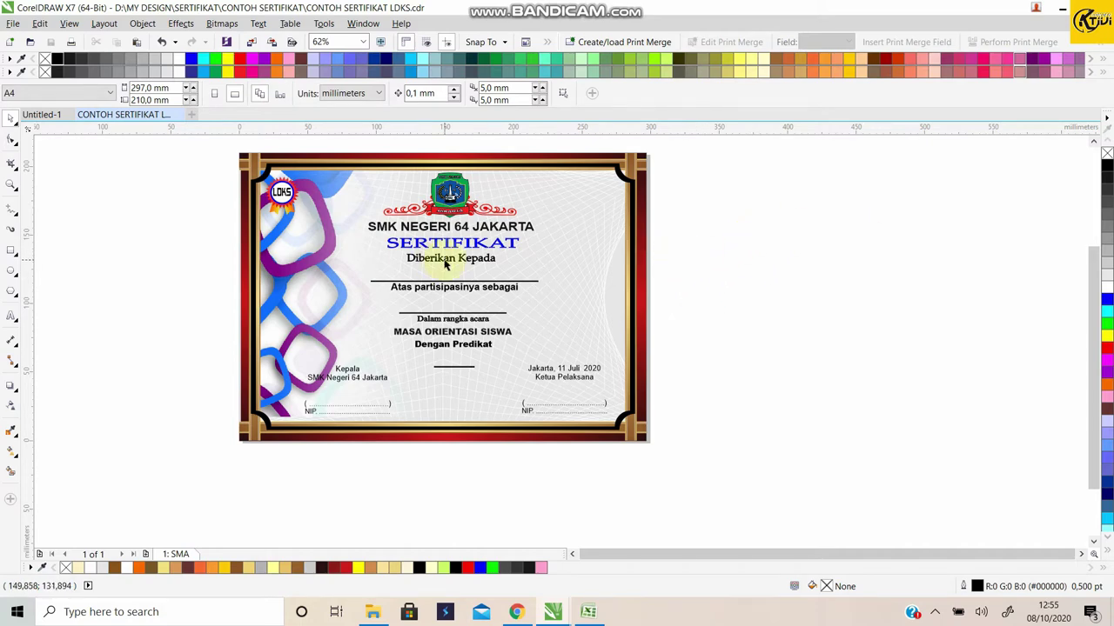
pyautogui.scroll(2, 444, 265)
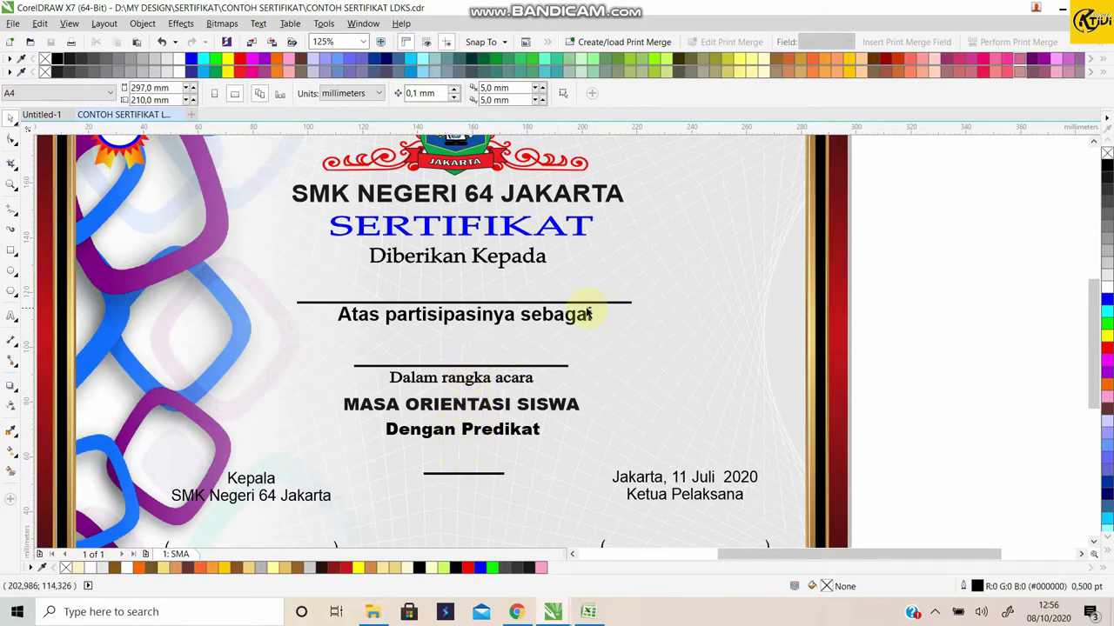
pyautogui.scroll(-2, 589, 313)
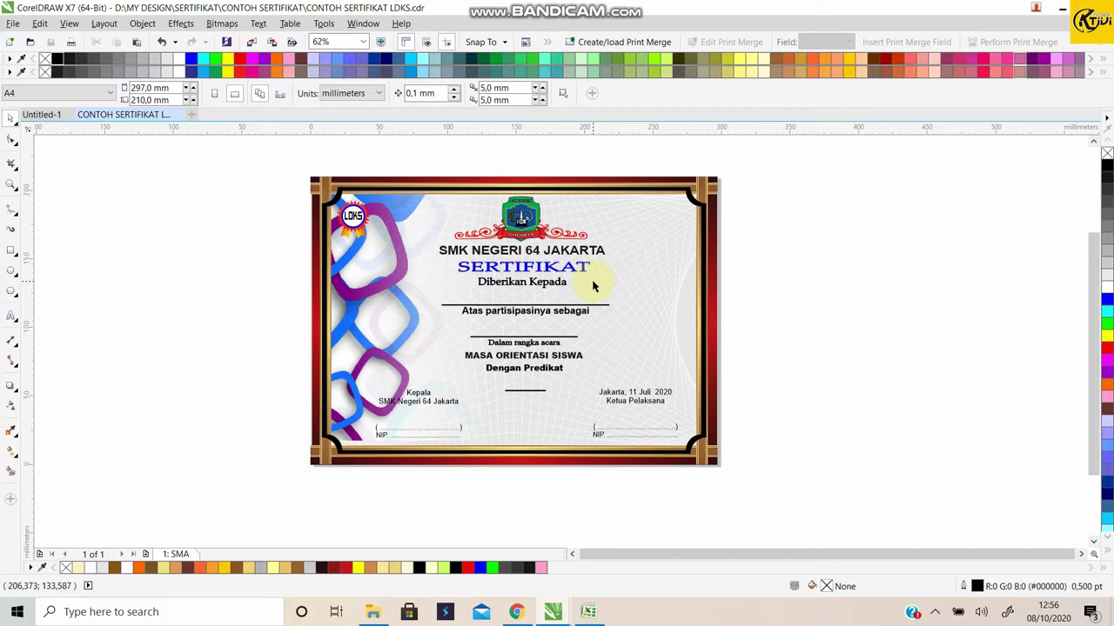
pyautogui.click(14, 23)
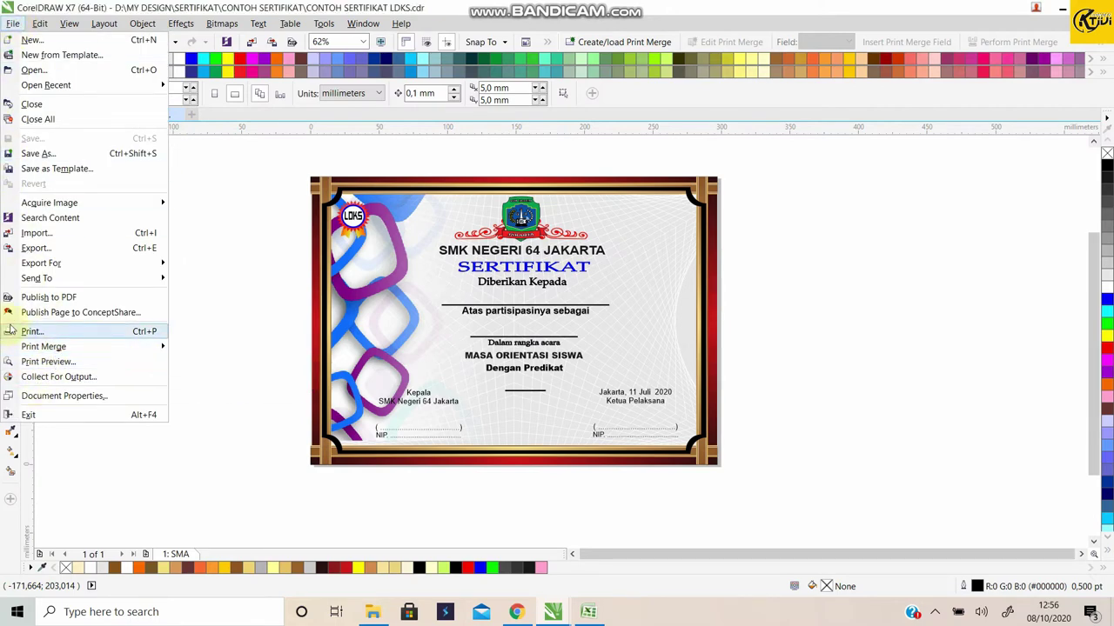
pyautogui.moveTo(44, 346)
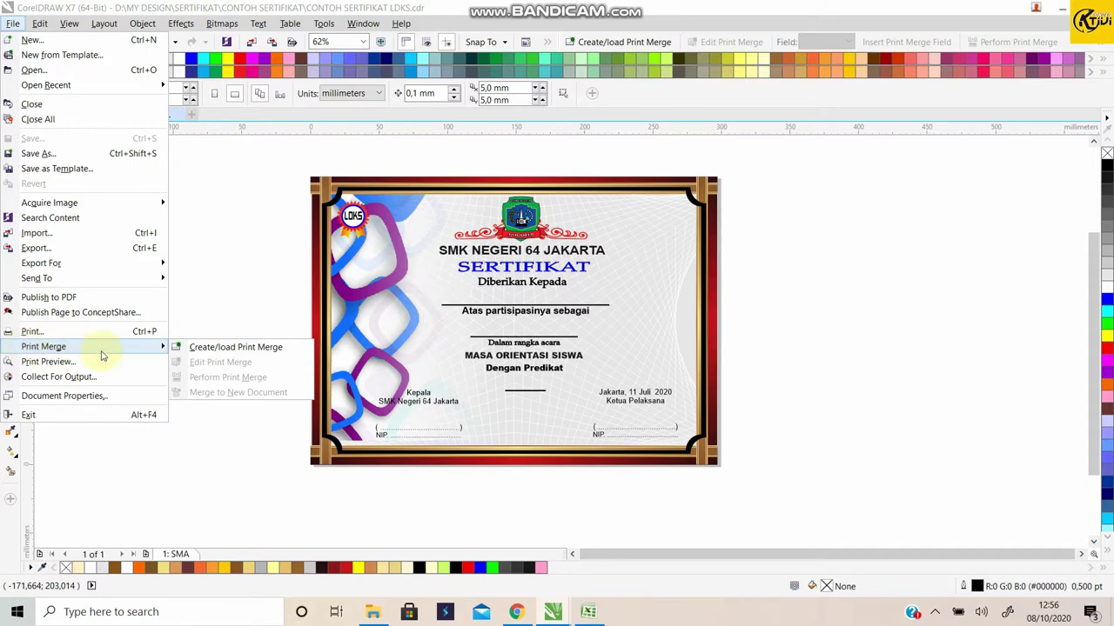
pyautogui.click(300, 163)
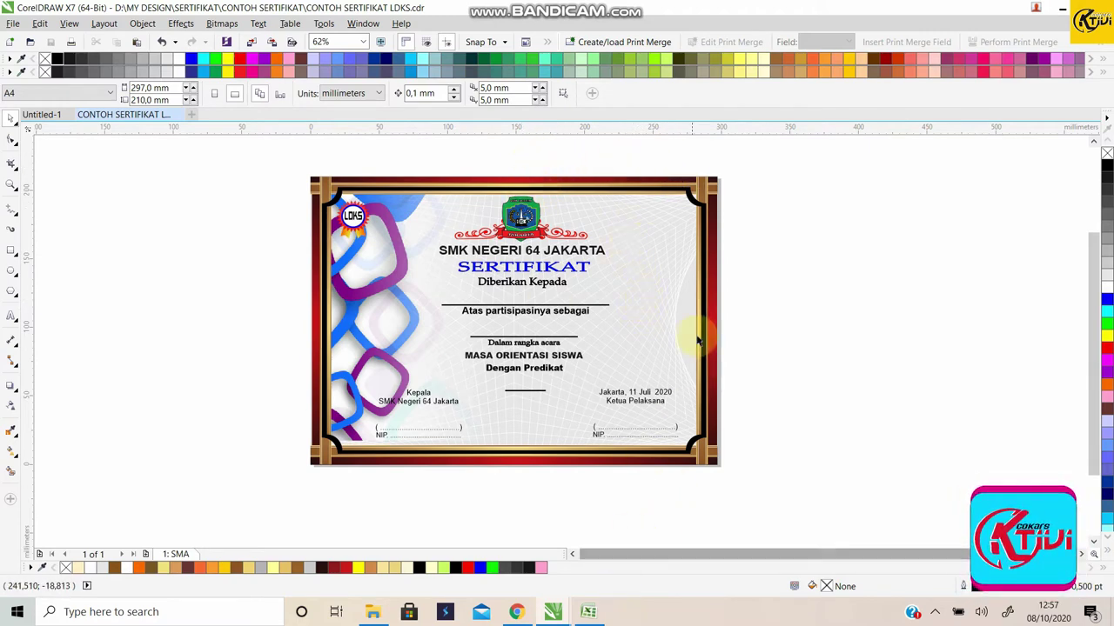
# - Switch to the Excel name list and point out the no, nama, predikat and Posisi headers
pyautogui.click(588, 612)
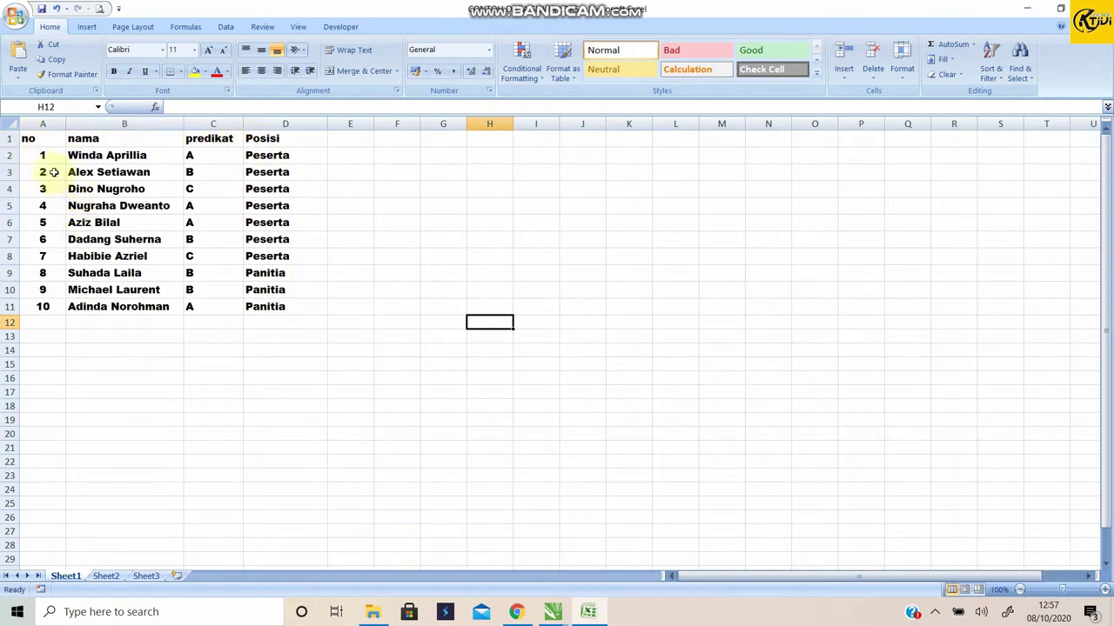
pyautogui.click(41, 143)
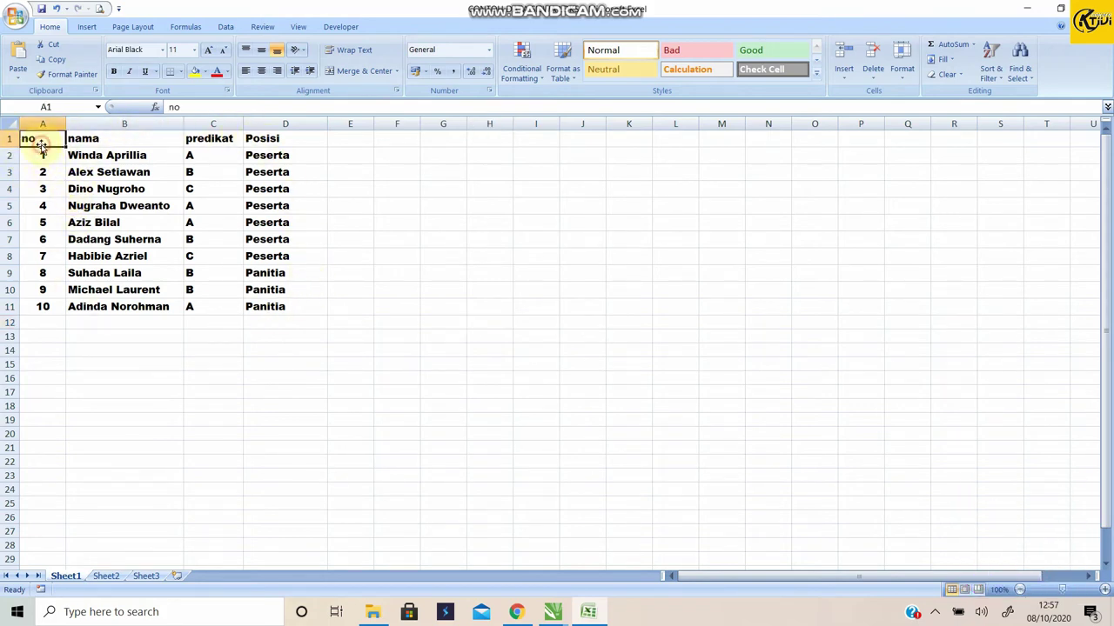
pyautogui.click(123, 138)
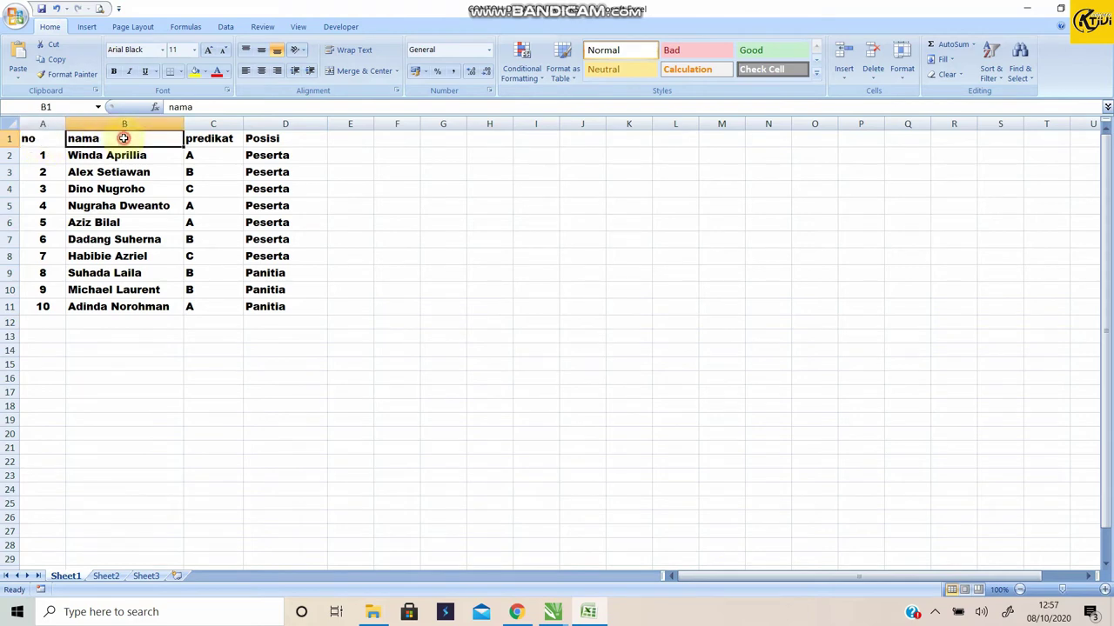
pyautogui.click(224, 139)
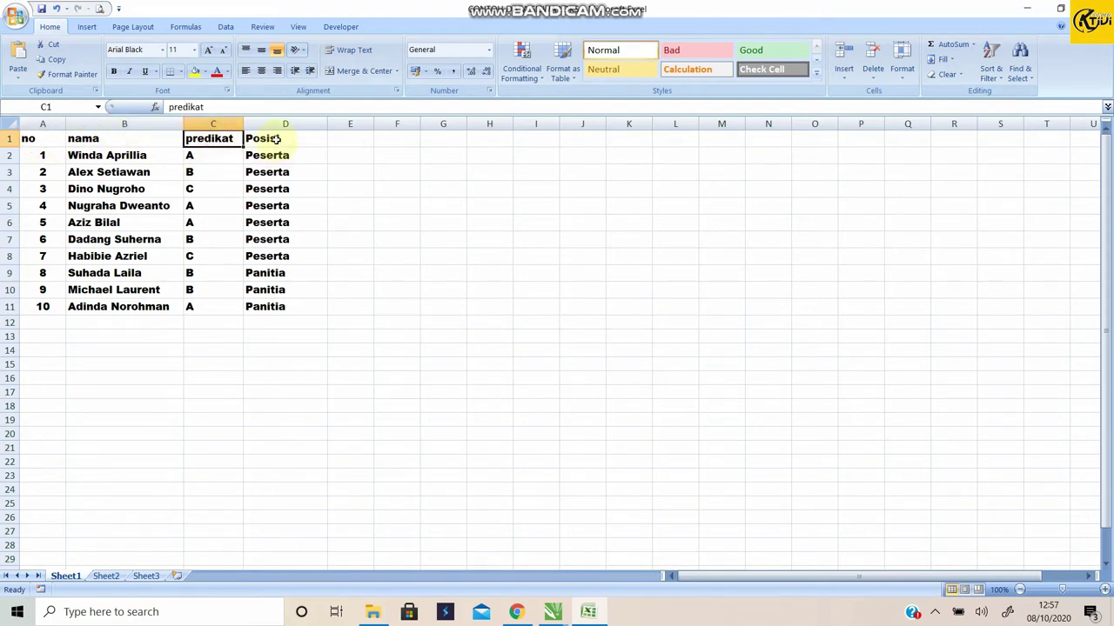
pyautogui.click(271, 139)
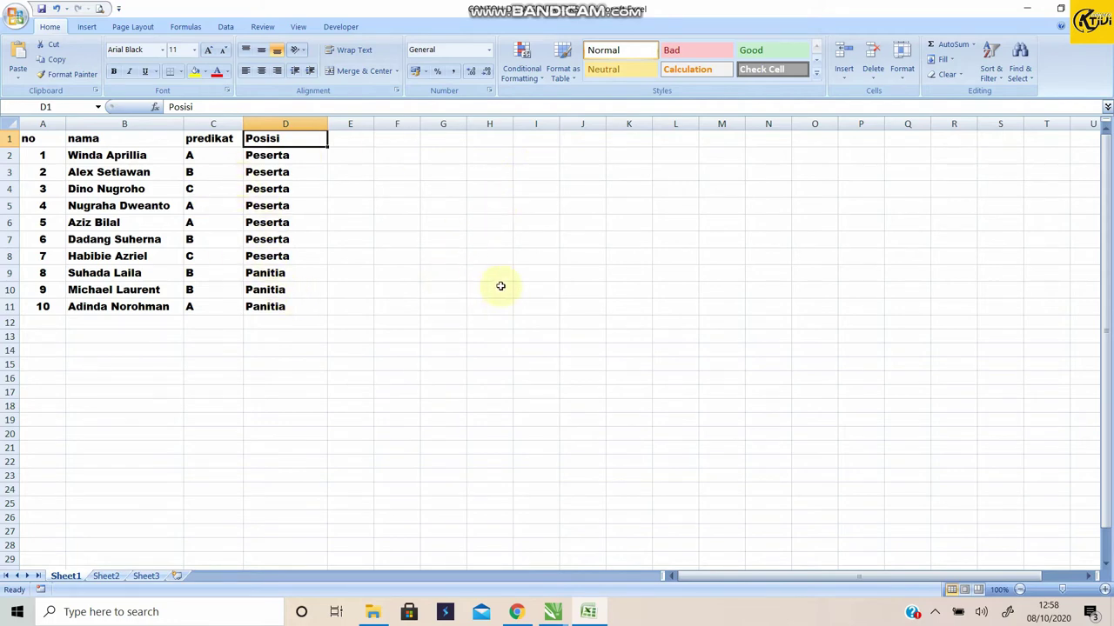
# - Save the active sheet as the CSV (Comma delimited) file CONTOH DATA SISWA LDKS
pyautogui.click(15, 16)
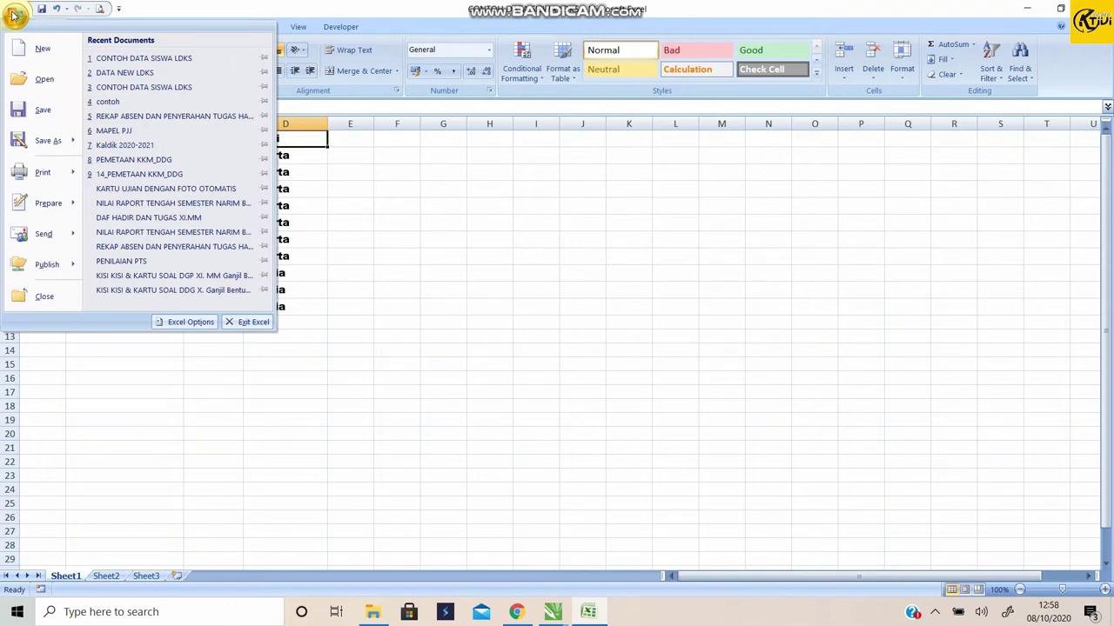
pyautogui.moveTo(47, 141)
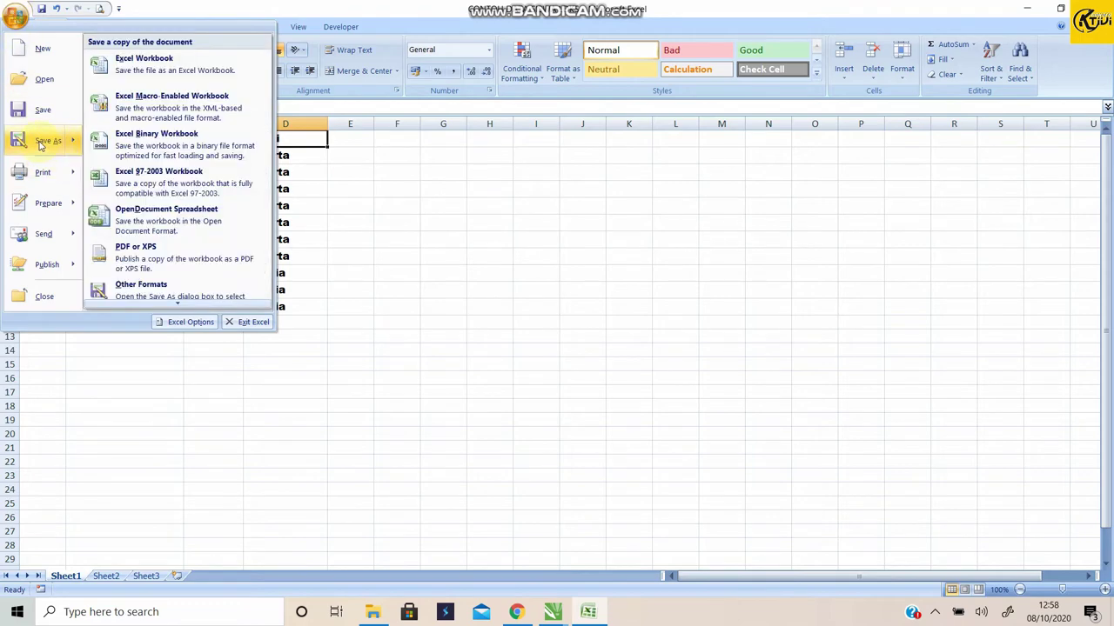
pyautogui.click(40, 144)
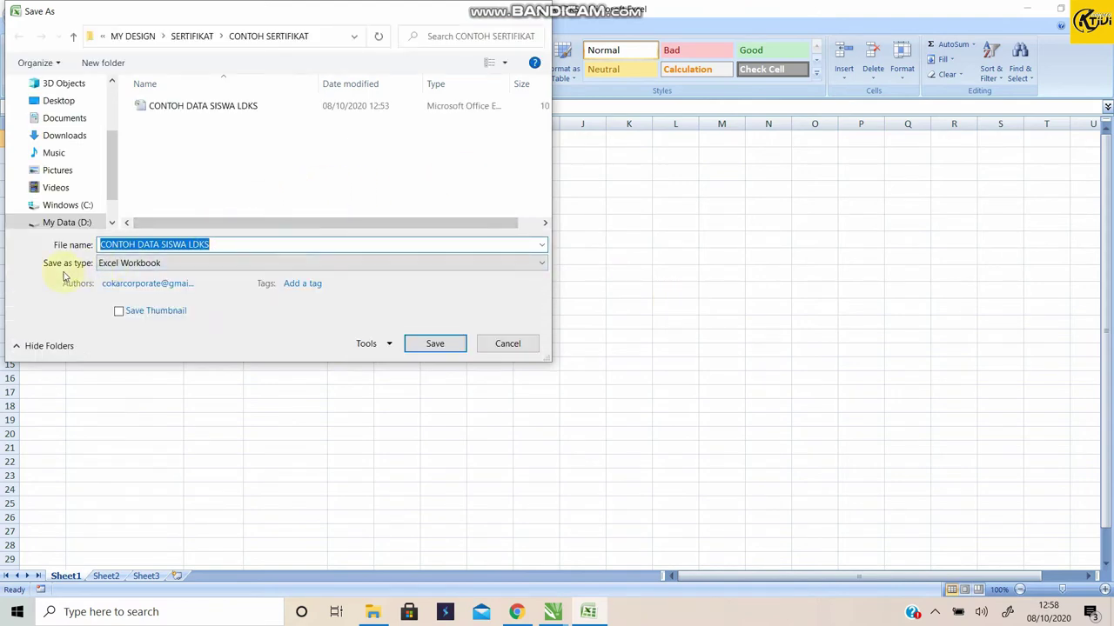
pyautogui.click(218, 263)
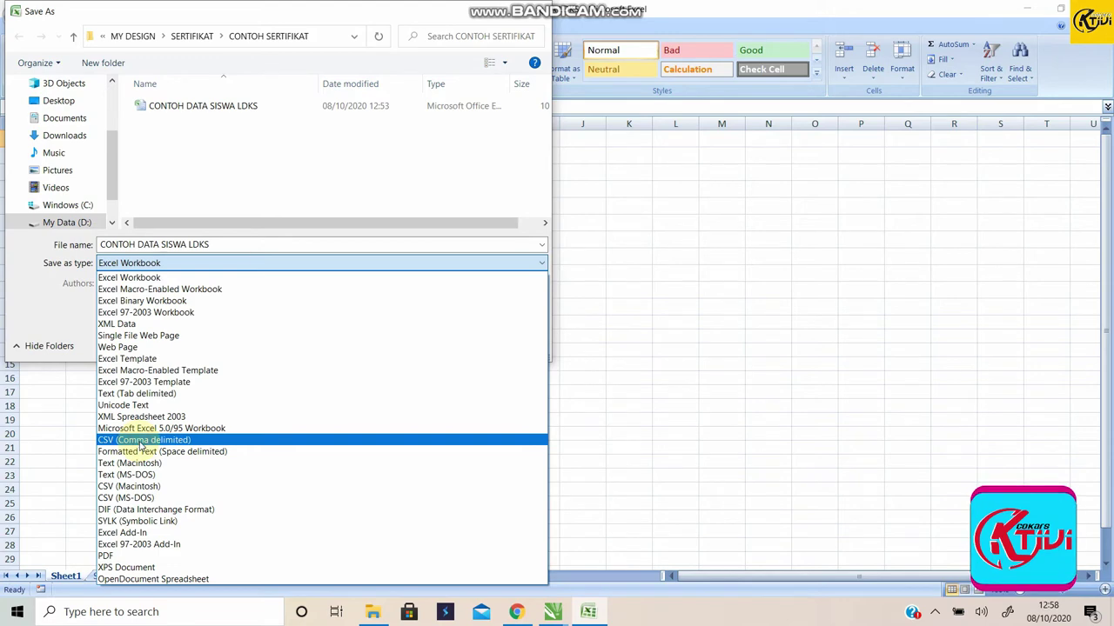
pyautogui.click(140, 442)
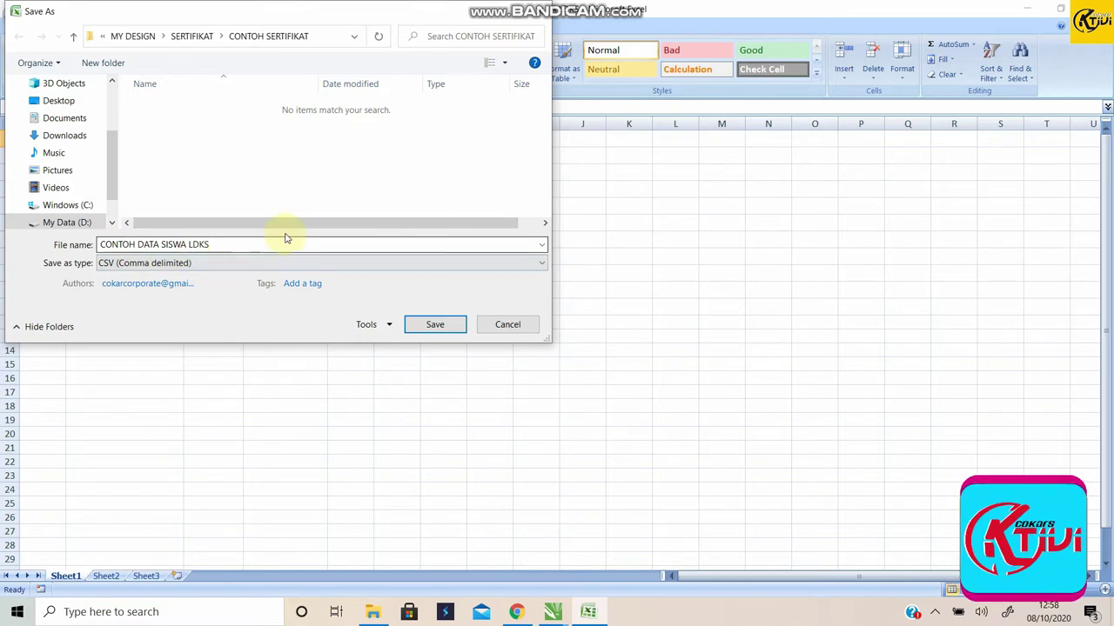
pyautogui.click(435, 324)
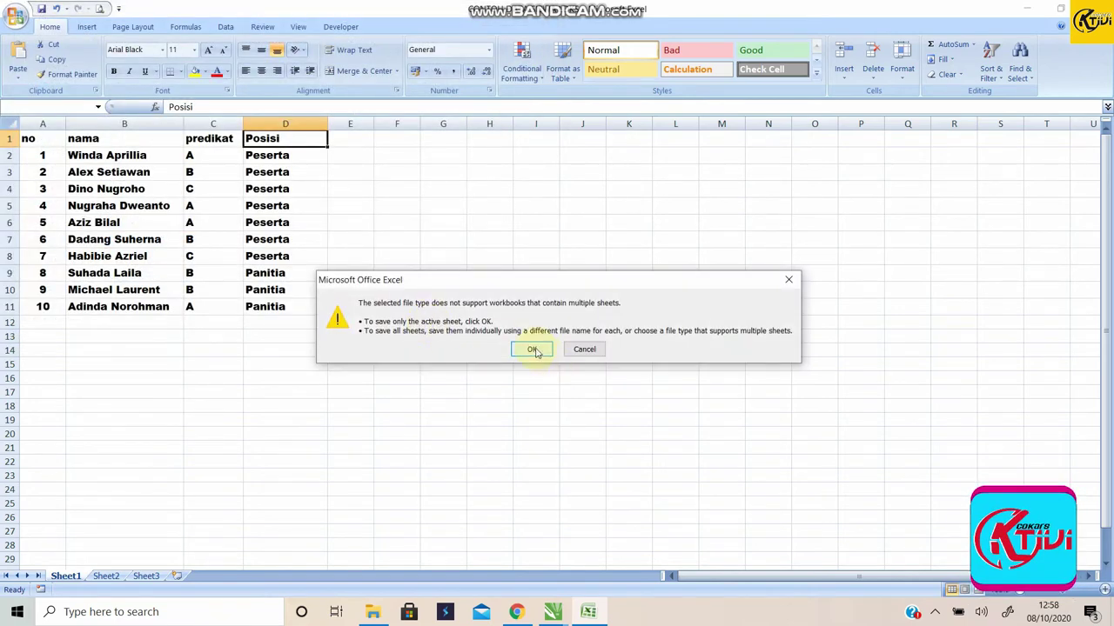
pyautogui.click(534, 352)
pyautogui.click(503, 351)
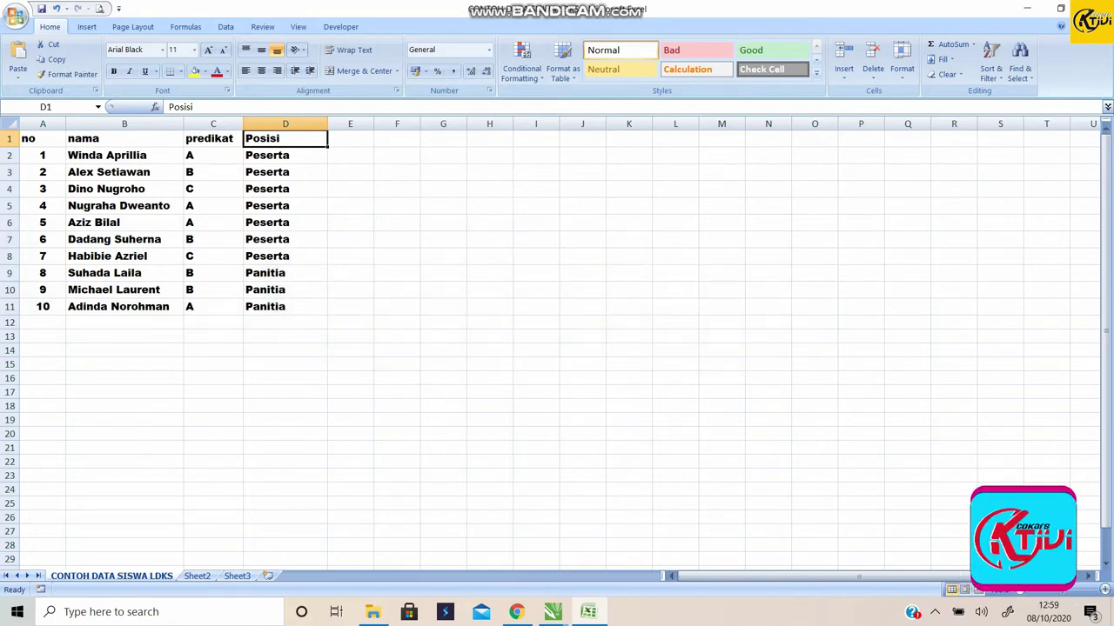
# - Close Excel, saving over the existing CSV file and keeping CSV format
pyautogui.click(1098, 8)
pyautogui.click(513, 350)
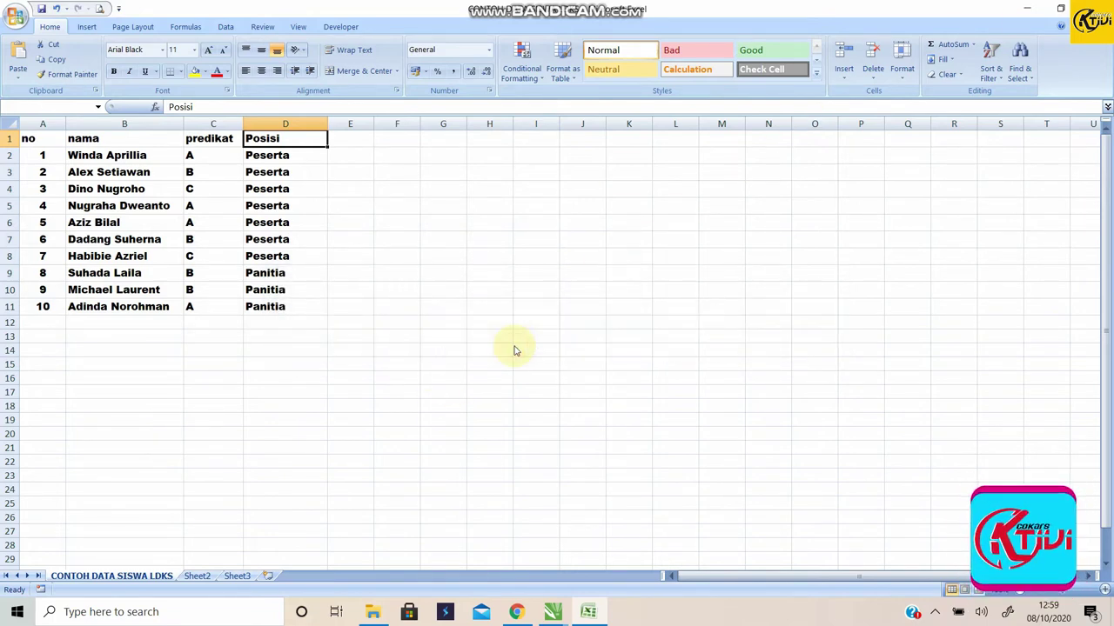
pyautogui.click(440, 331)
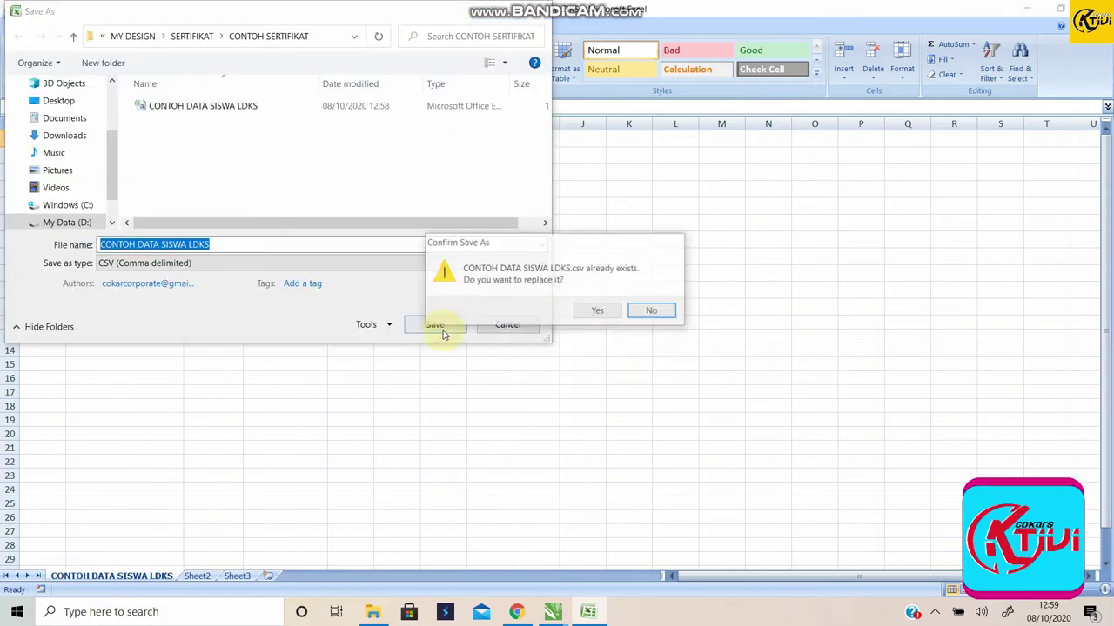
pyautogui.click(597, 311)
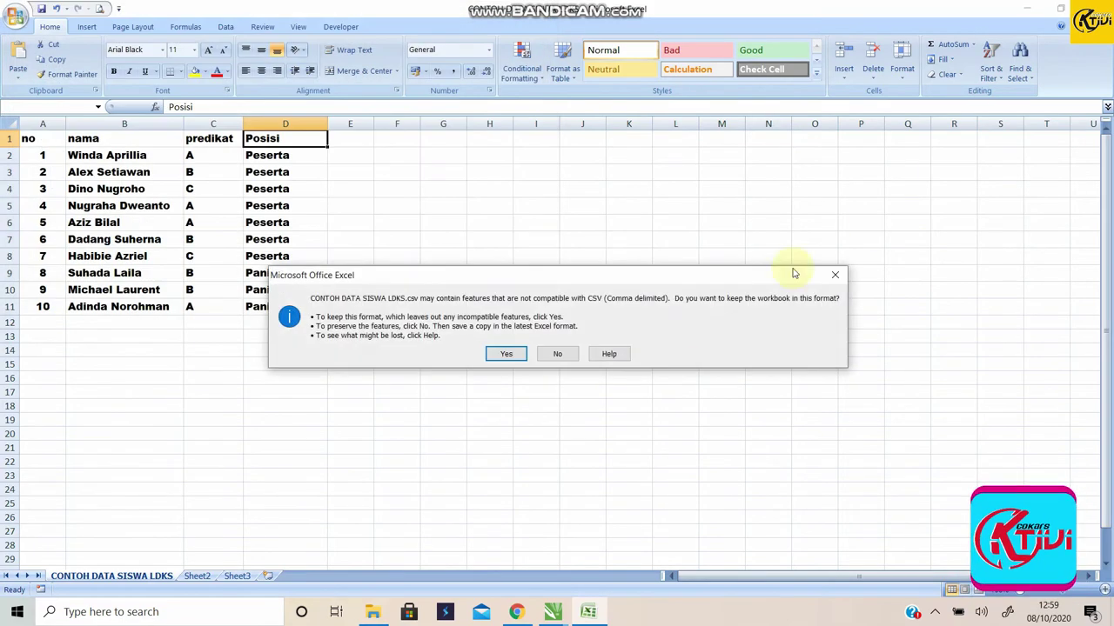
pyautogui.click(508, 353)
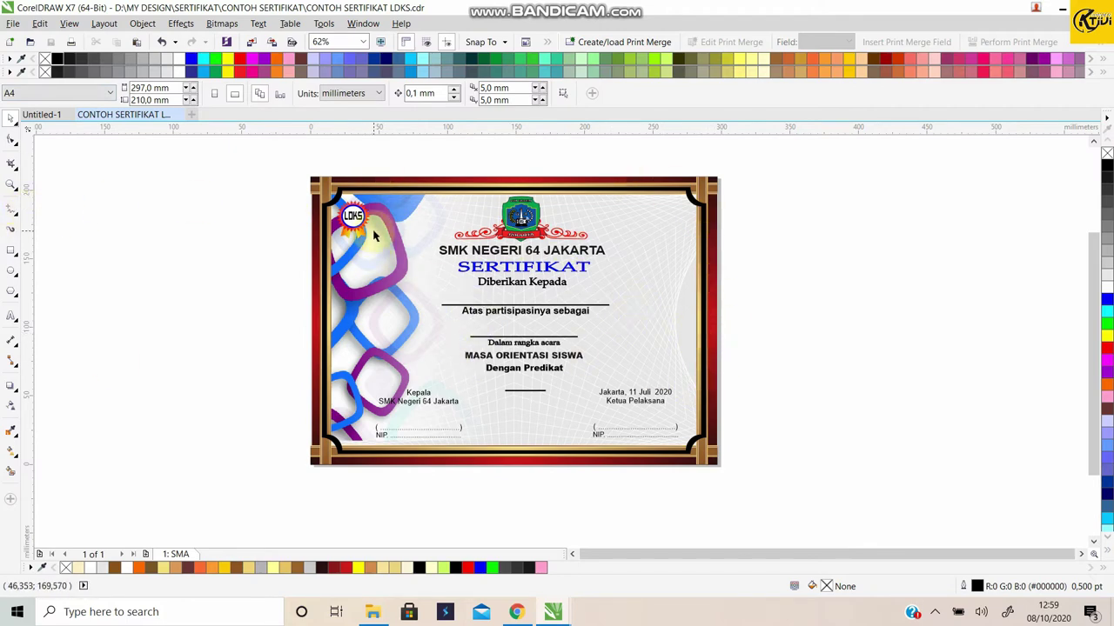
# - Start the Print Merge Wizard with 'Import text from a file or an ODBC data source' and browse for the file
pyautogui.click(14, 24)
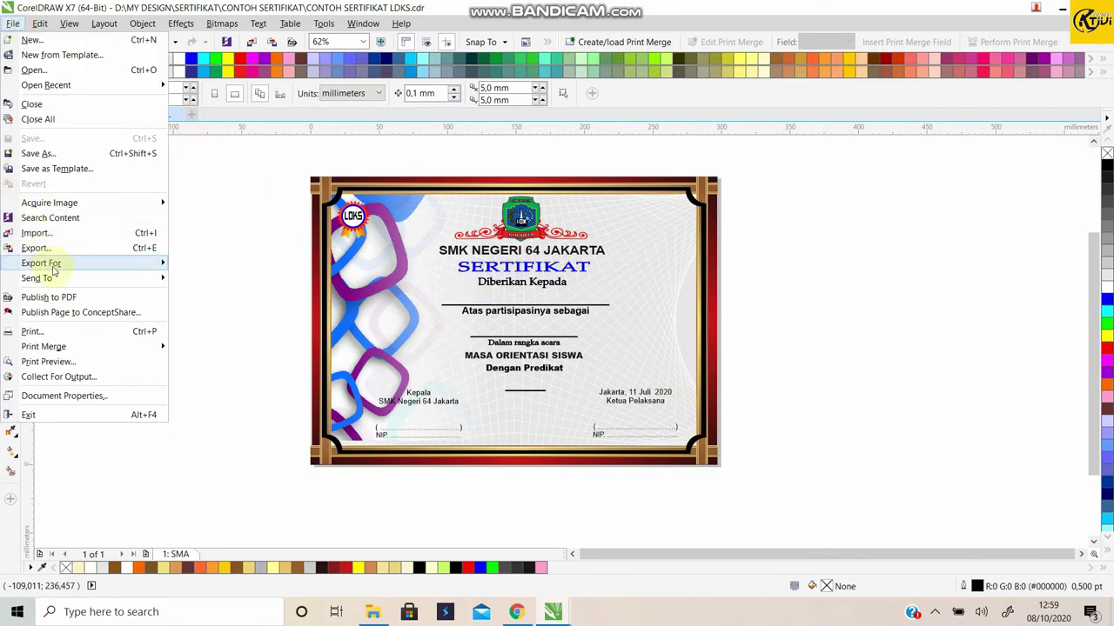
pyautogui.moveTo(43, 346)
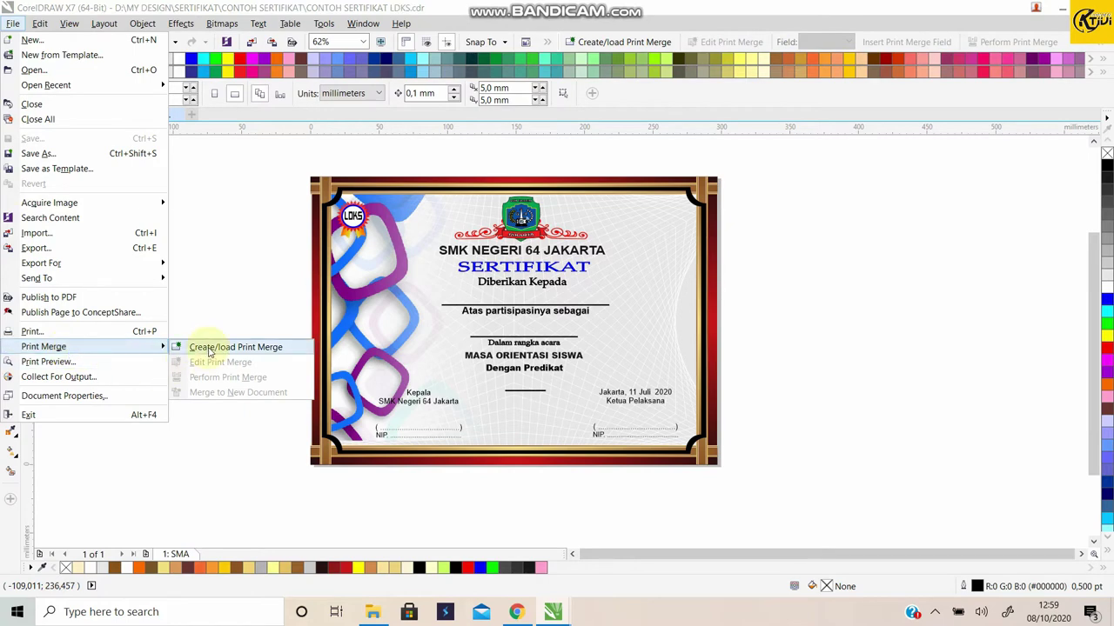
pyautogui.click(279, 350)
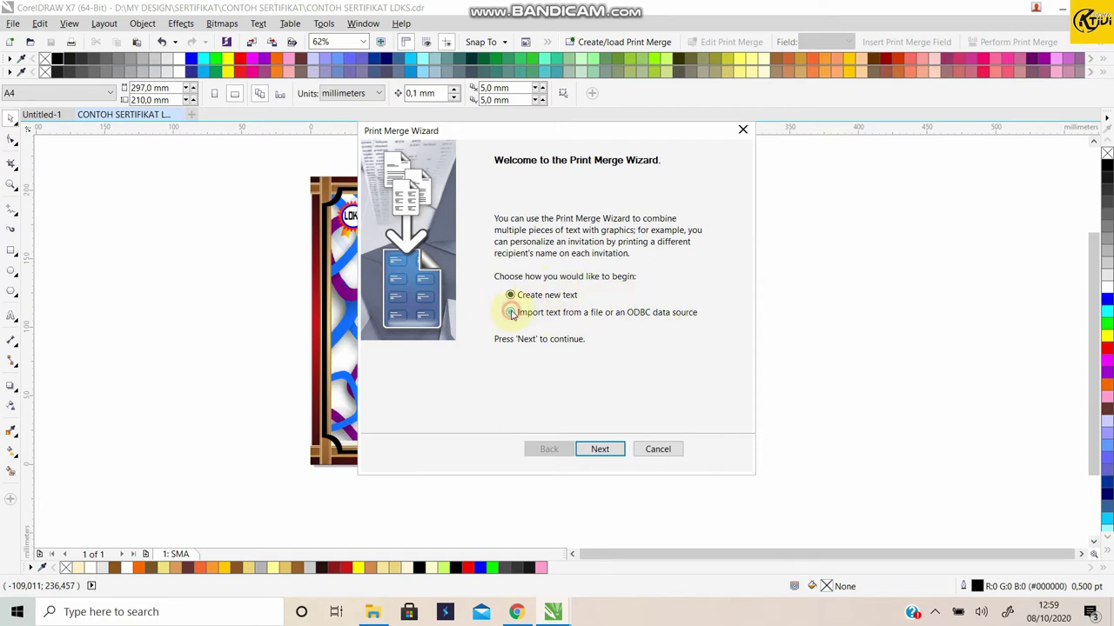
pyautogui.click(511, 313)
pyautogui.click(600, 449)
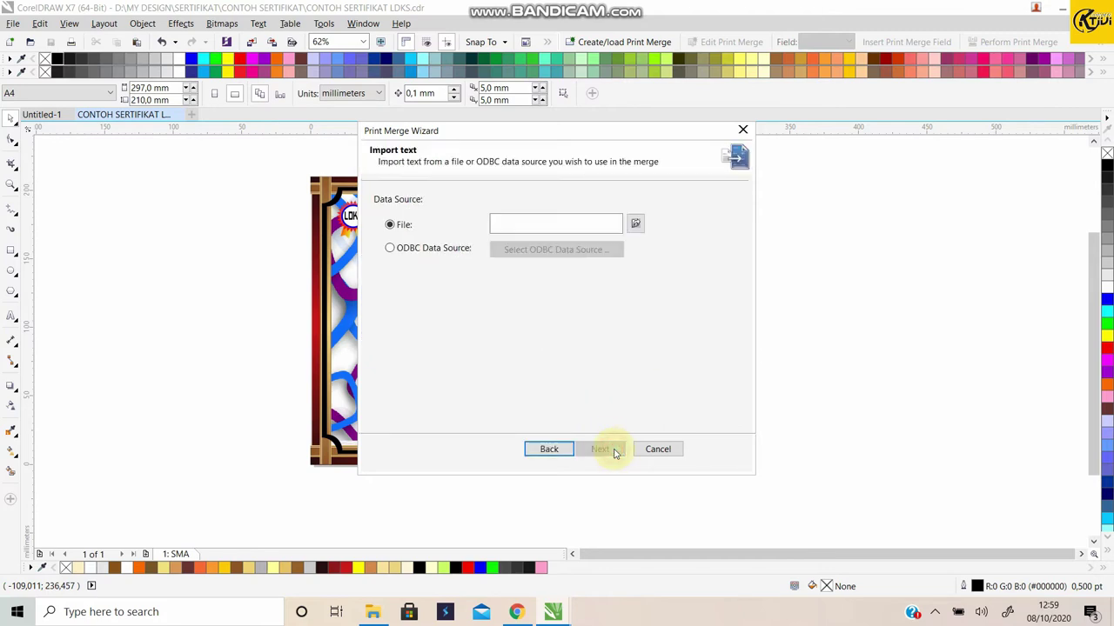
pyautogui.click(636, 225)
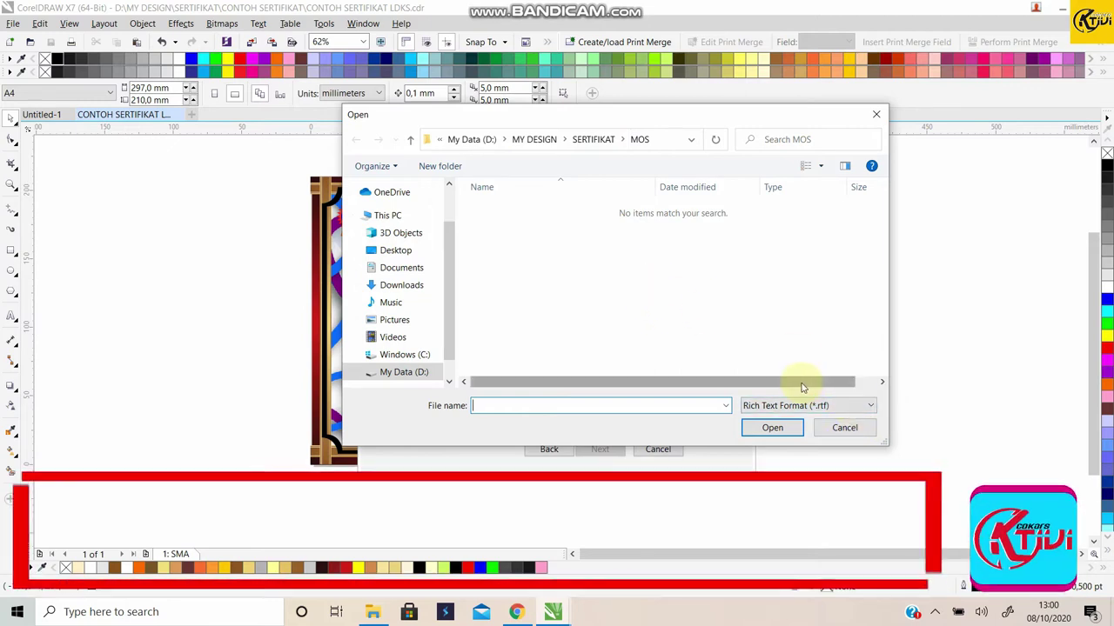
# - Filter to CSV files and open CONTOH DATA SISWA LDKS from MY DESIGN > SERTIFIKAT > CONTOH SERTIFIKAT
pyautogui.click(821, 412)
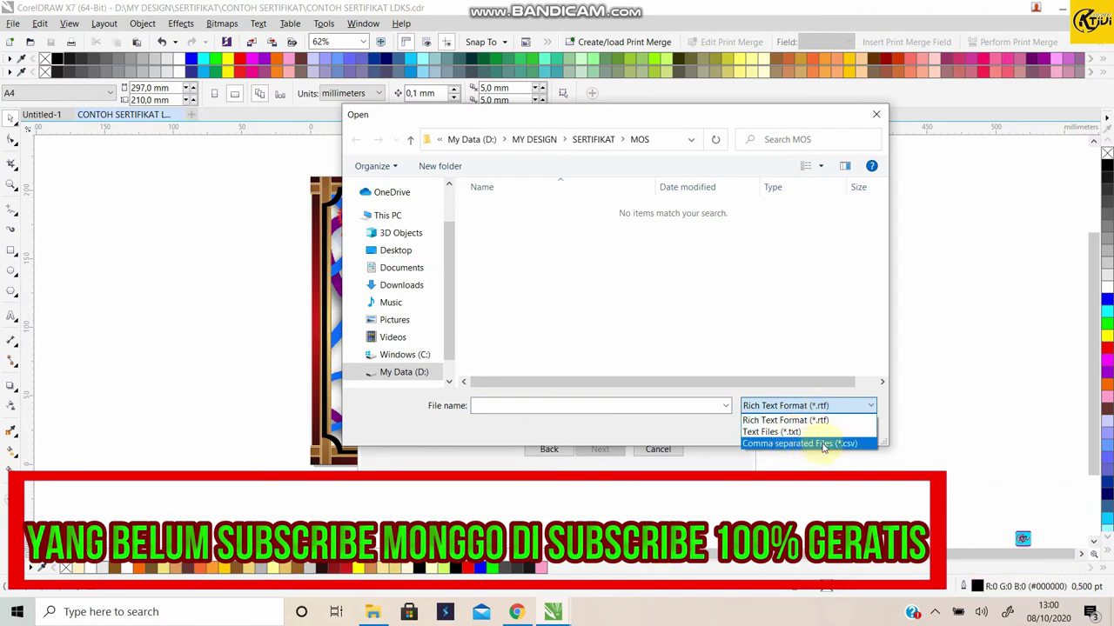
pyautogui.click(818, 444)
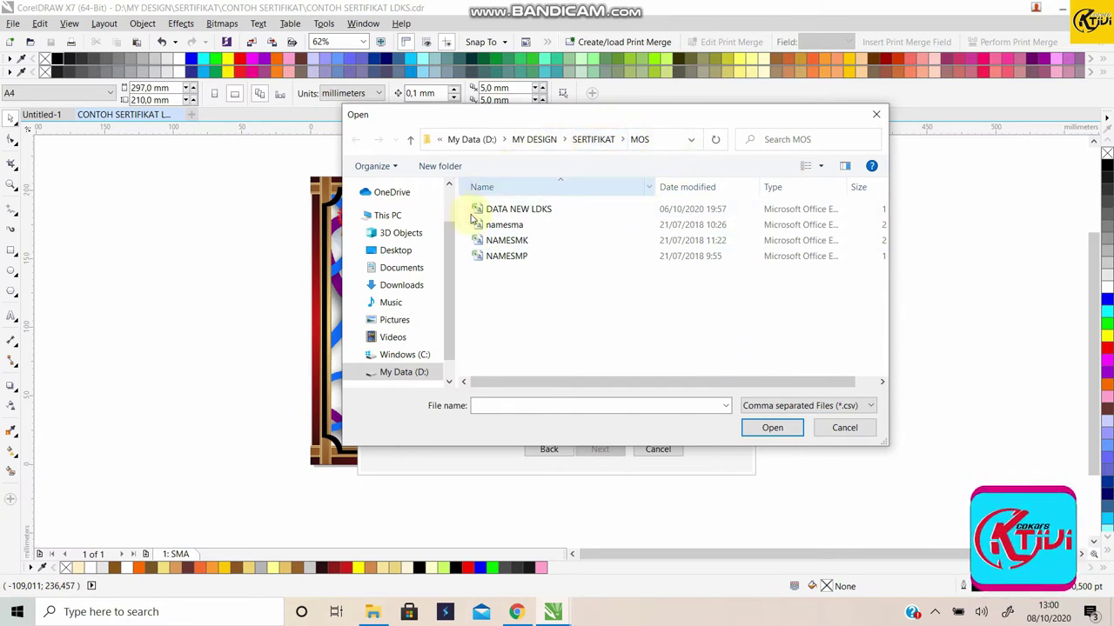
pyautogui.click(535, 140)
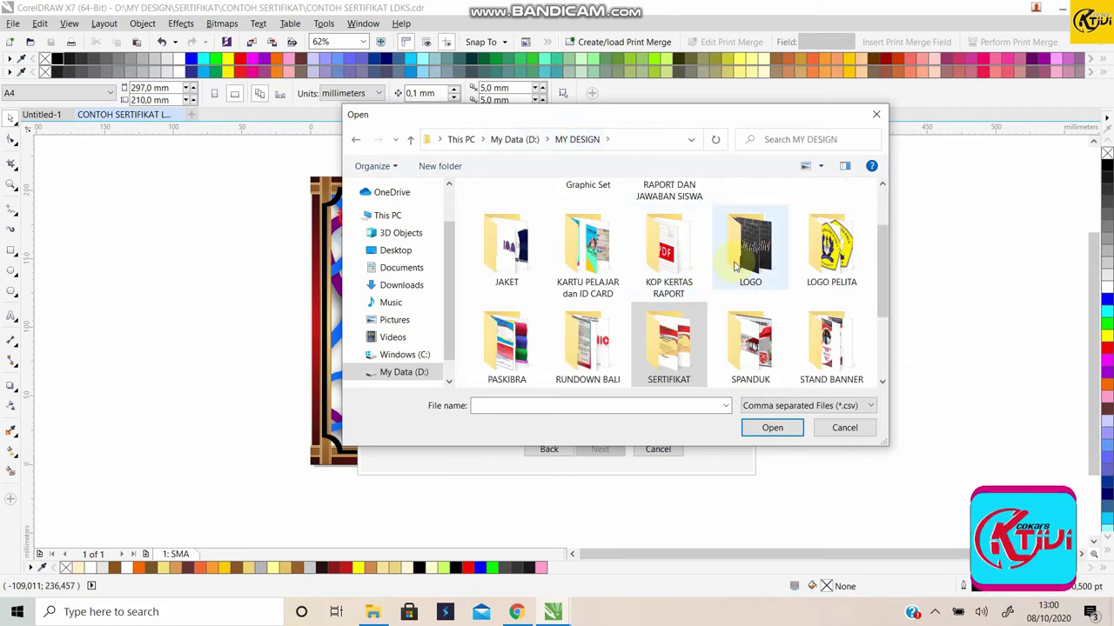
pyautogui.scroll(-1, 736, 266)
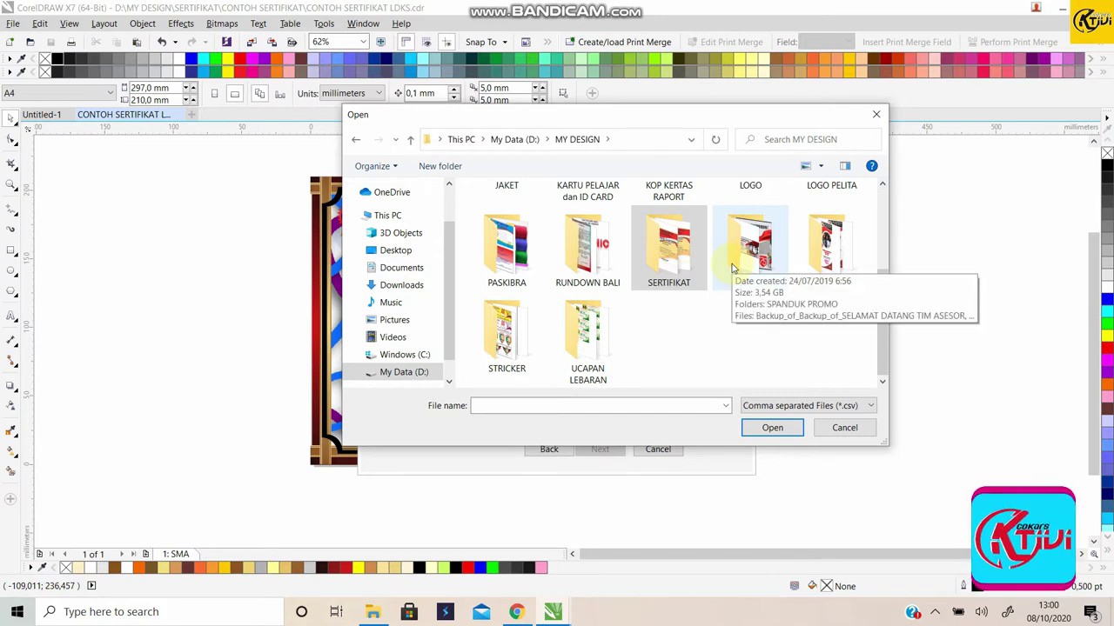
pyautogui.doubleClick(666, 257)
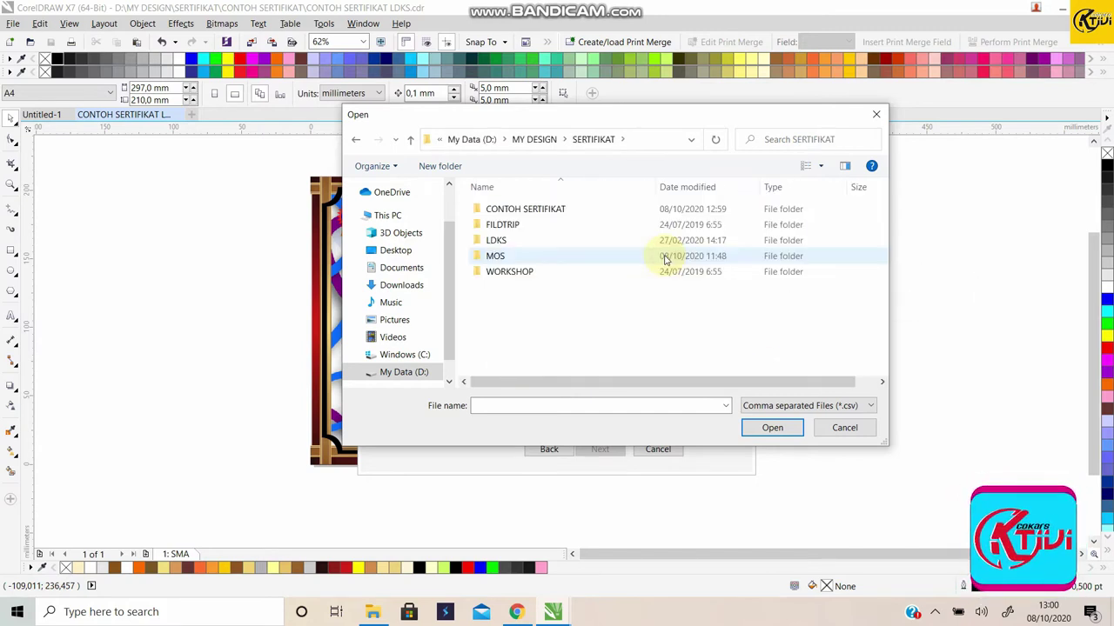
pyautogui.doubleClick(546, 213)
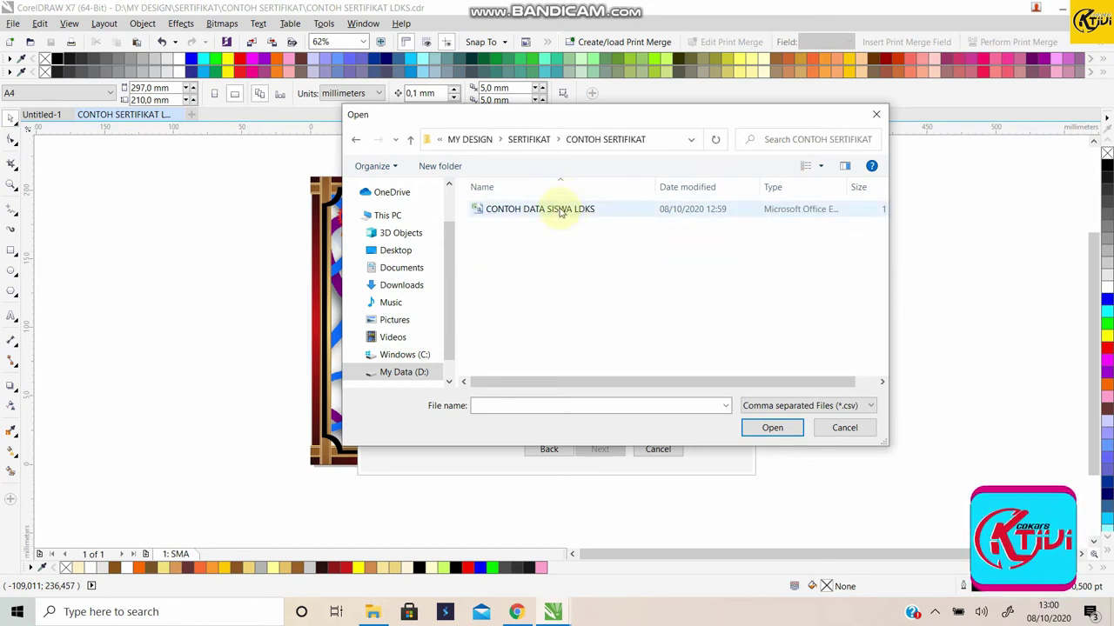
pyautogui.click(561, 213)
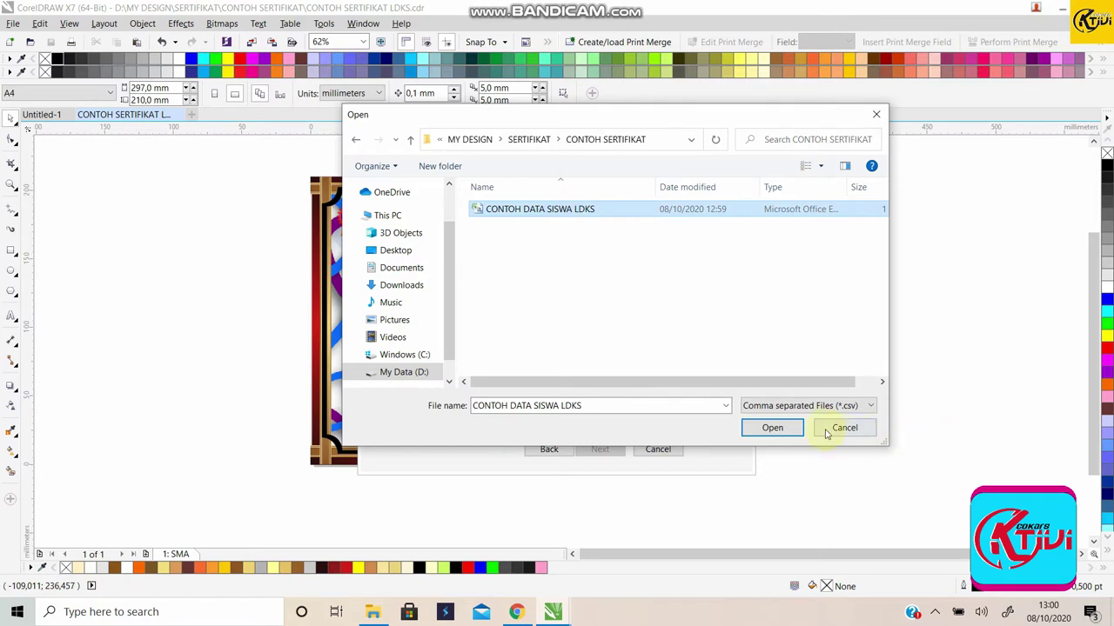
pyautogui.click(773, 427)
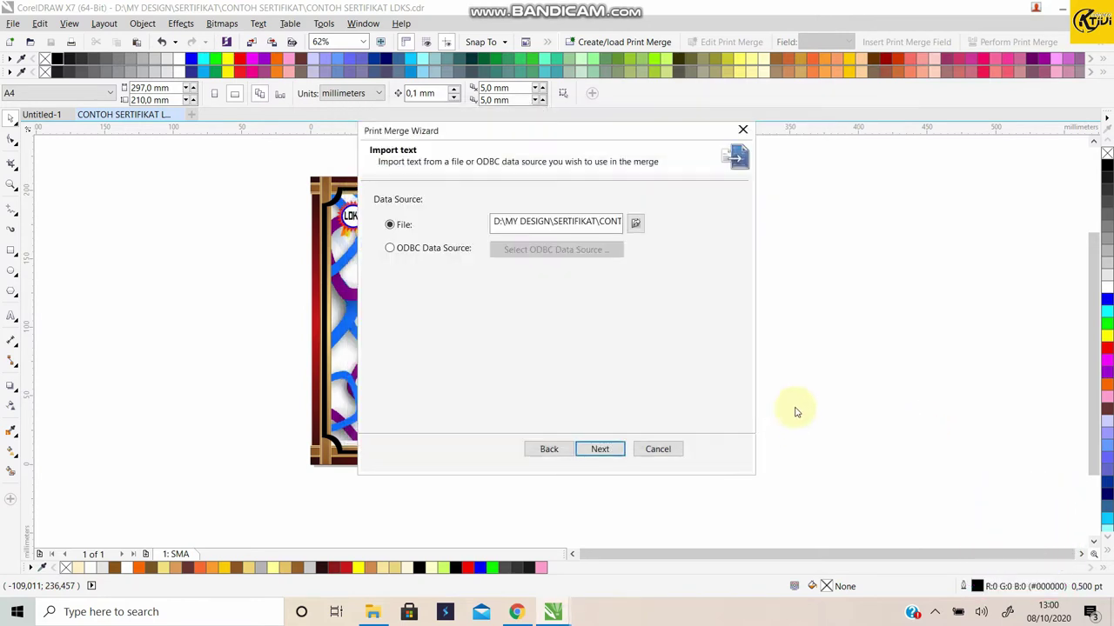
# - Step past the imported fields and ten records, checking the third, and finish the wizard
pyautogui.click(609, 449)
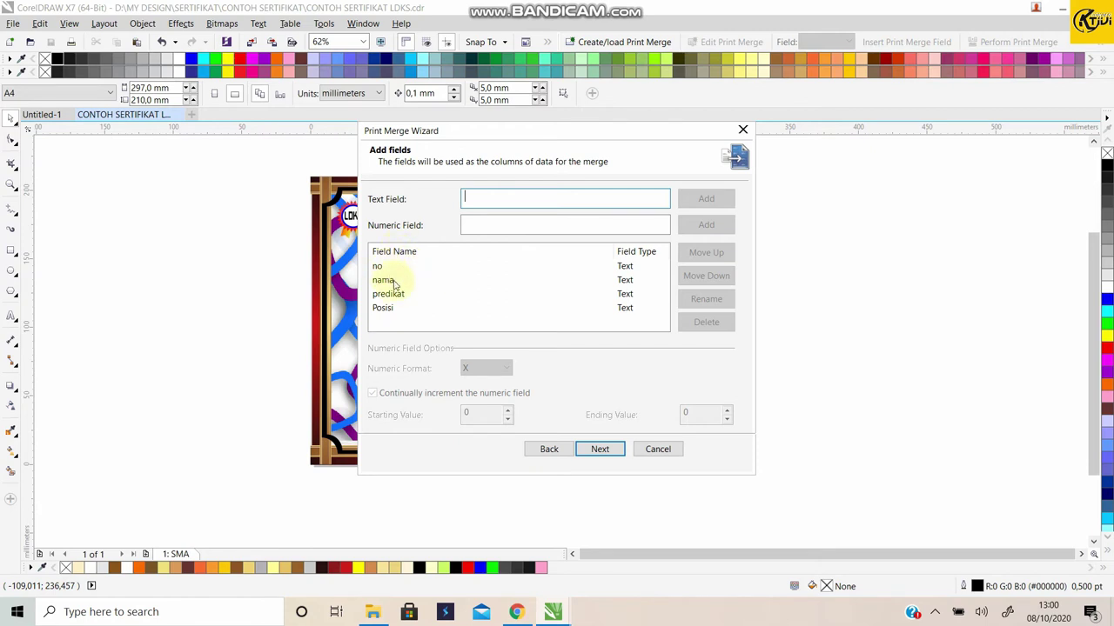
pyautogui.click(604, 451)
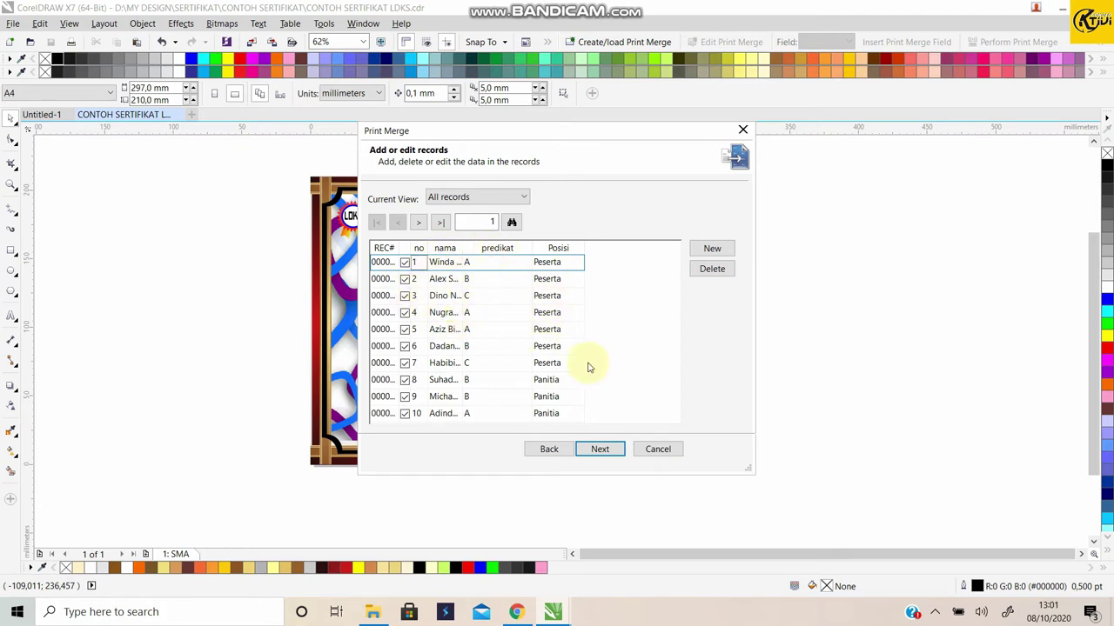
pyautogui.click(405, 296)
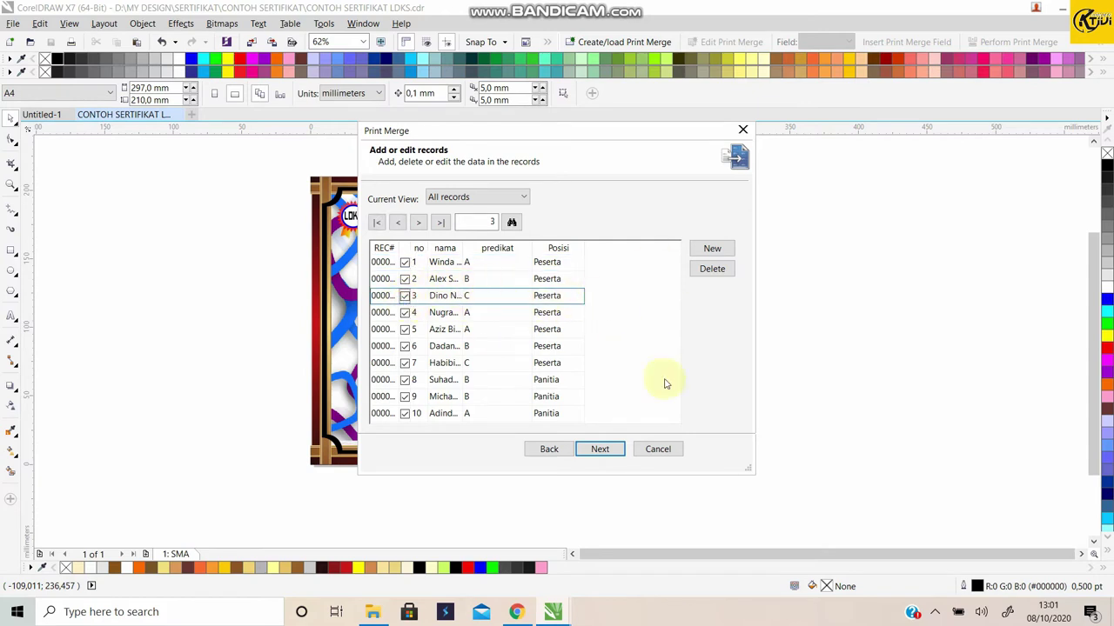
pyautogui.click(602, 449)
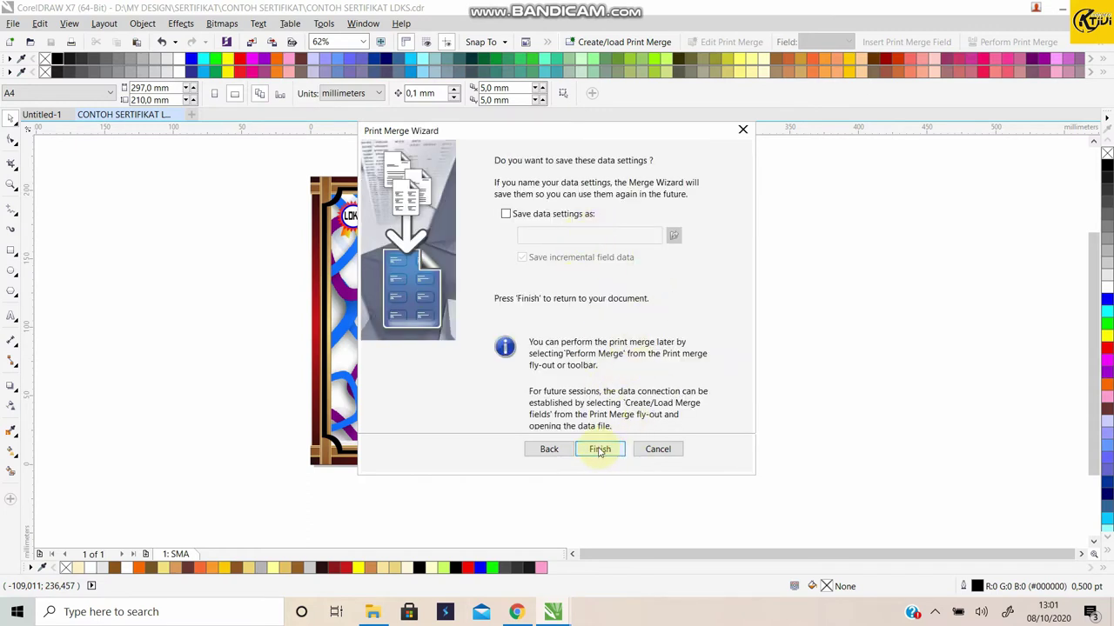
pyautogui.click(598, 449)
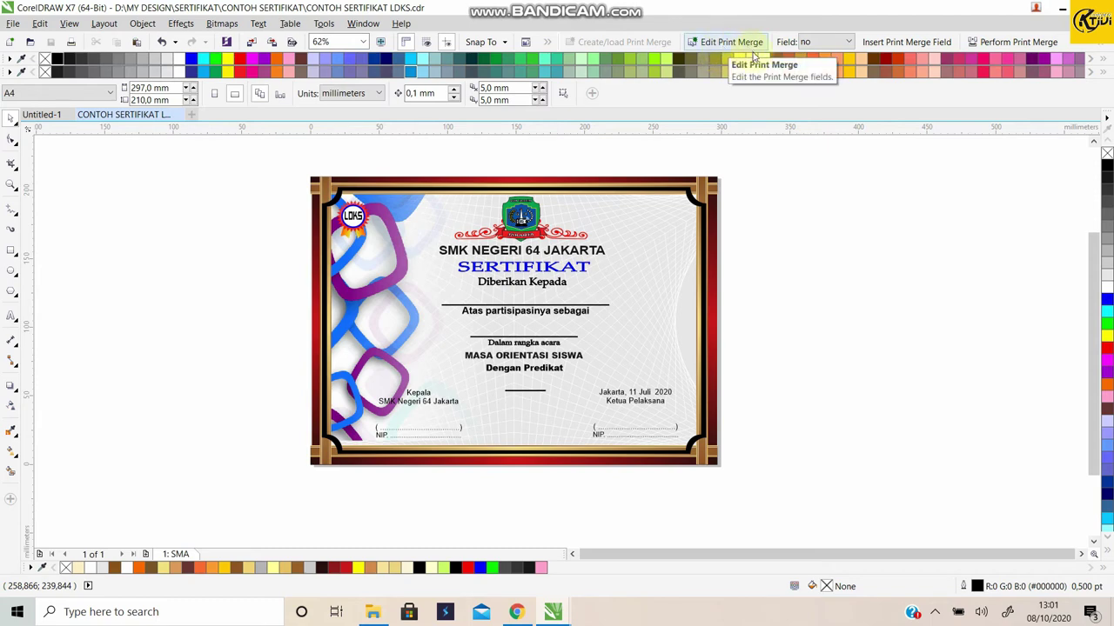
# - Insert the nama merge field and position it under 'Diberikan Kepada'
pyautogui.click(738, 49)
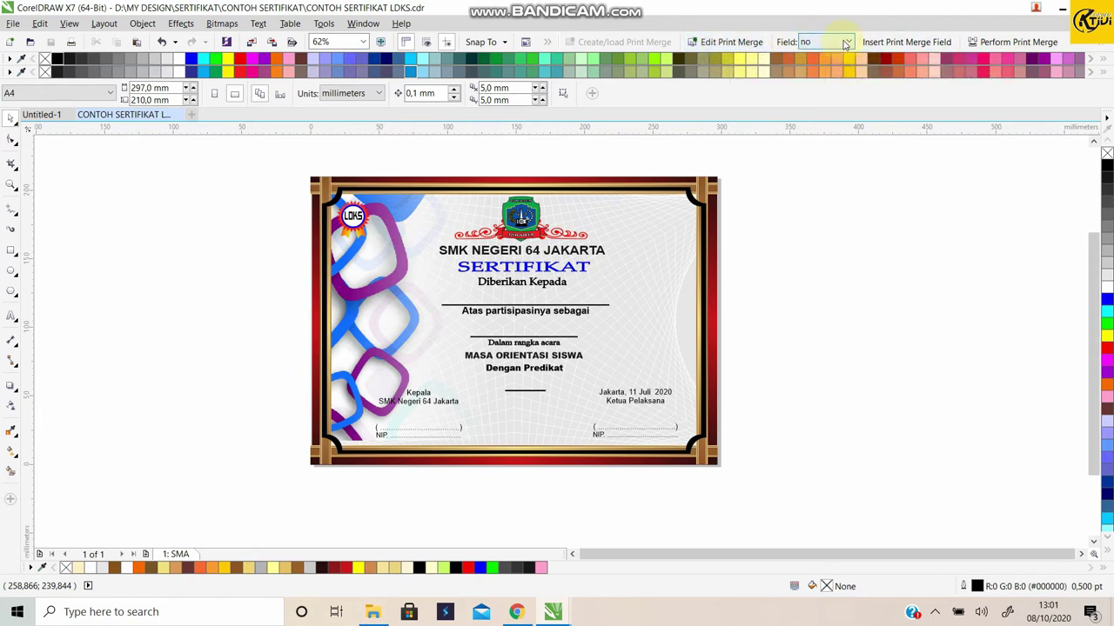
pyautogui.click(846, 43)
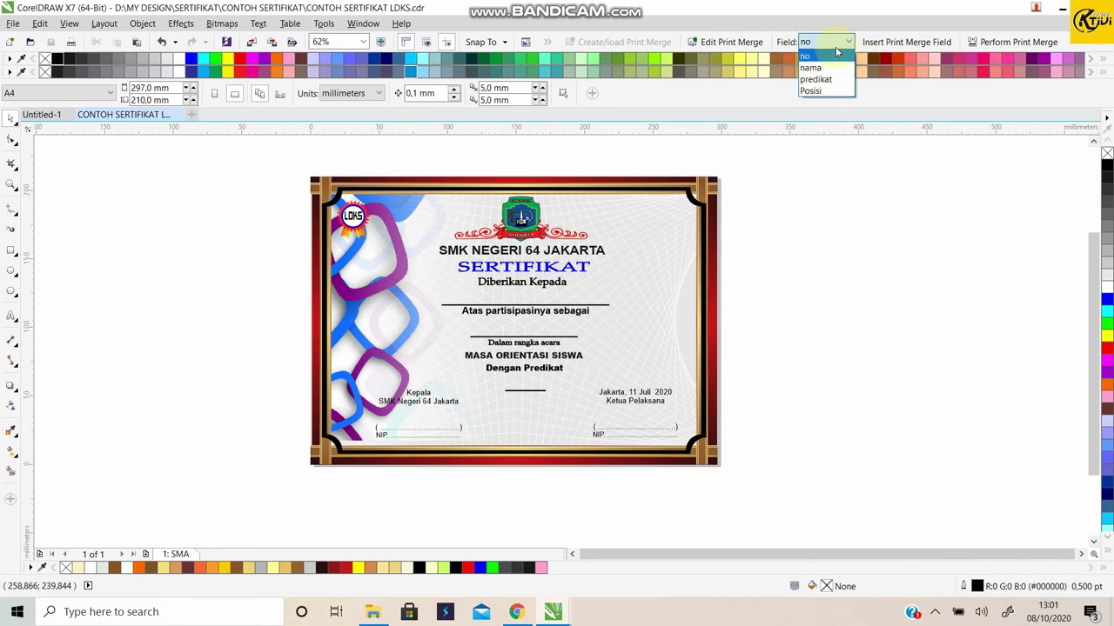
pyautogui.click(837, 55)
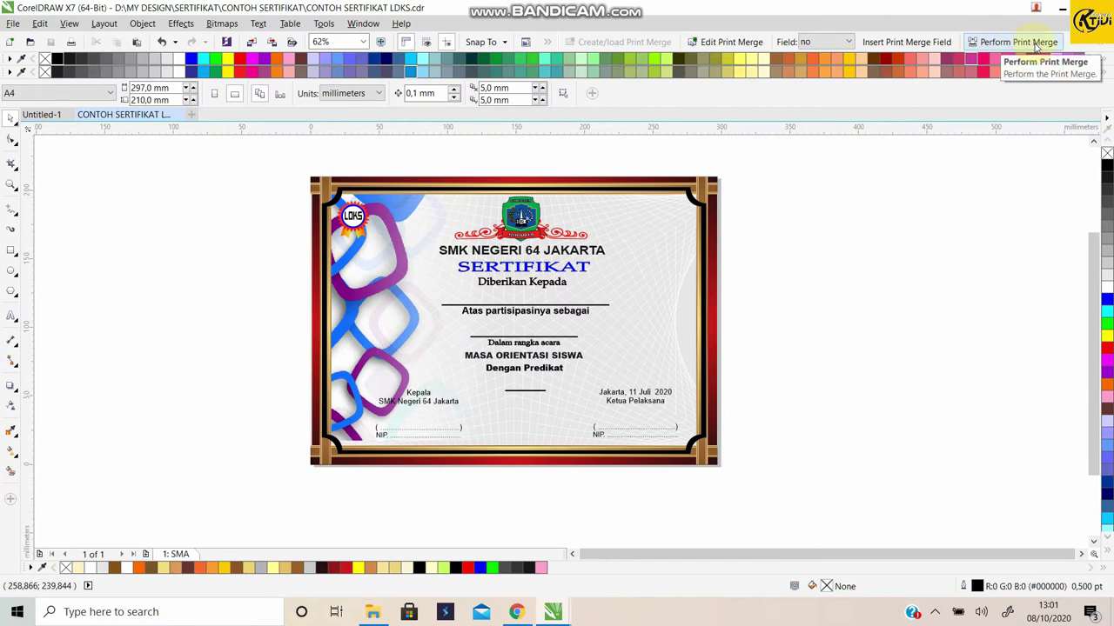
pyautogui.click(849, 44)
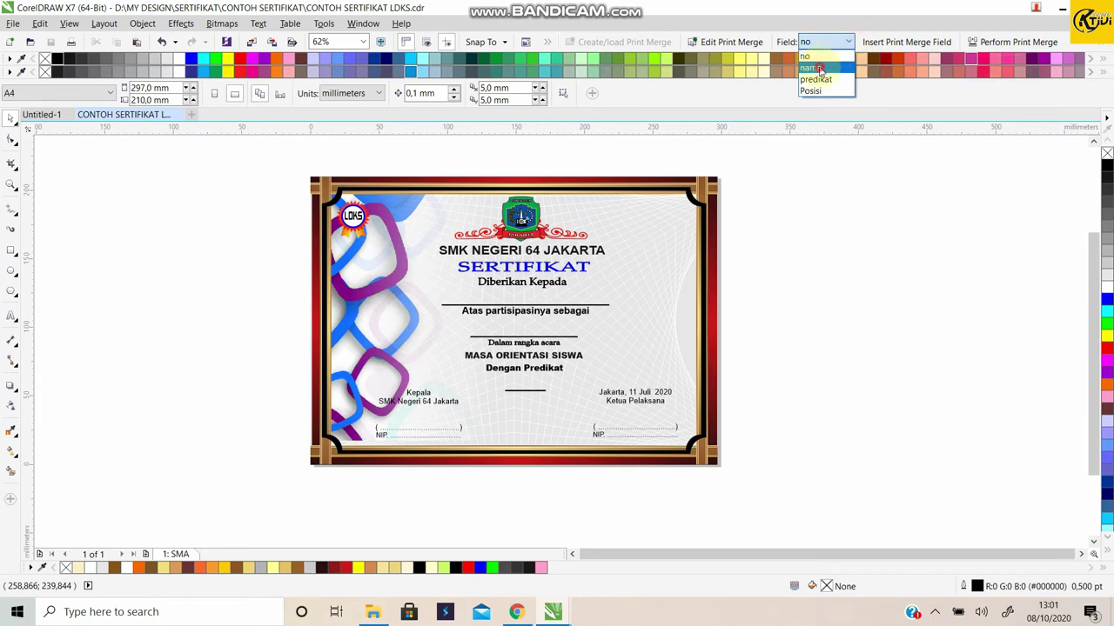
pyautogui.click(811, 68)
pyautogui.click(896, 43)
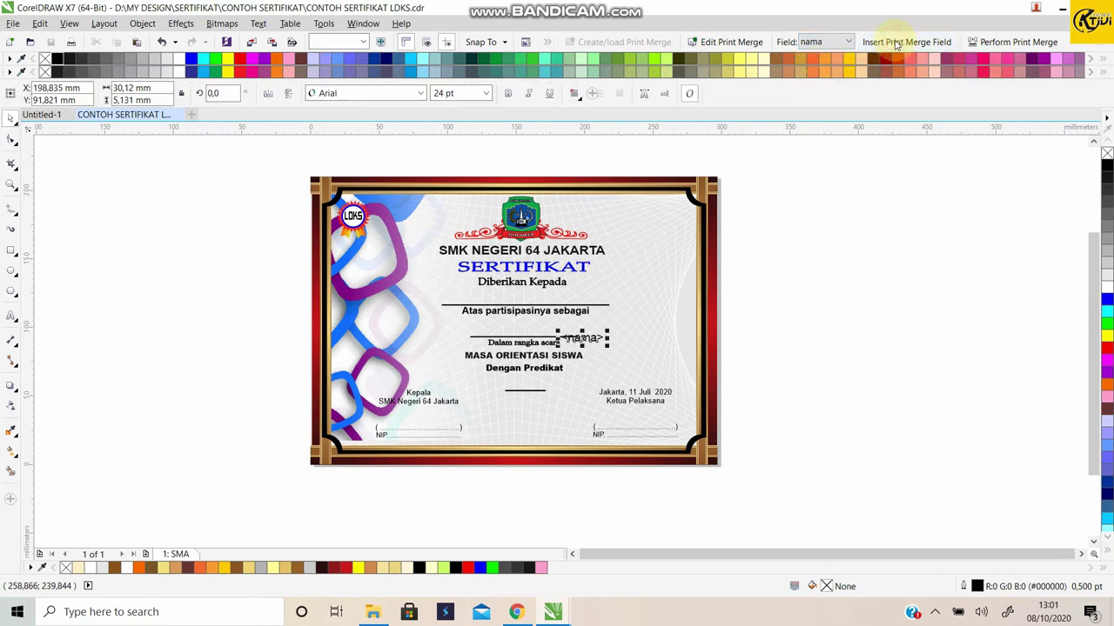
pyautogui.moveTo(578, 336); pyautogui.dragTo(522, 301)
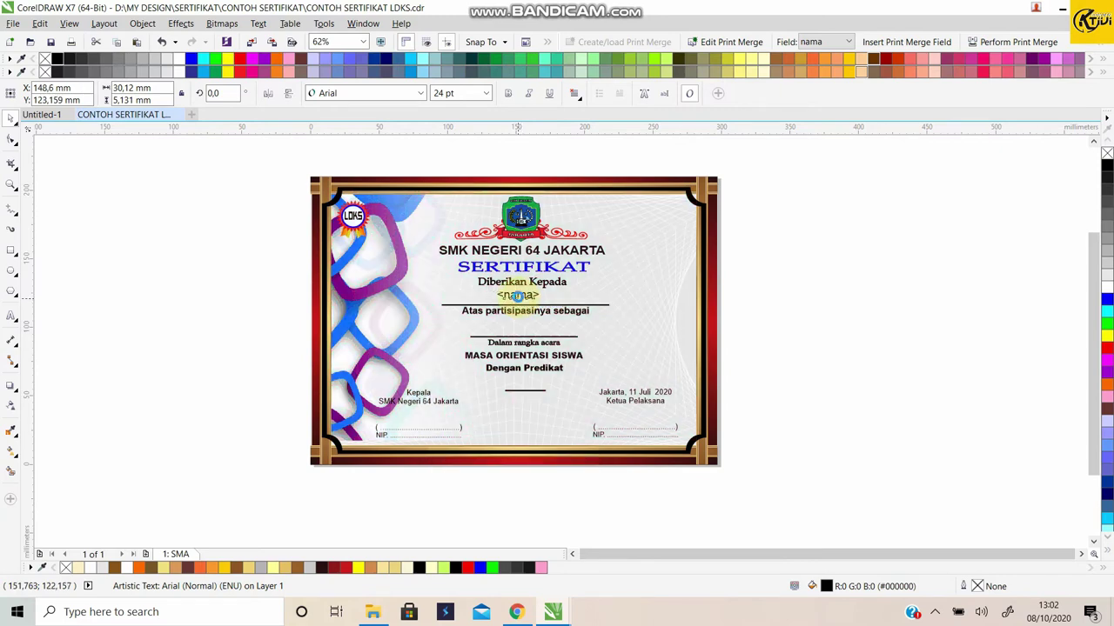
pyautogui.moveTo(517, 296); pyautogui.dragTo(519, 298)
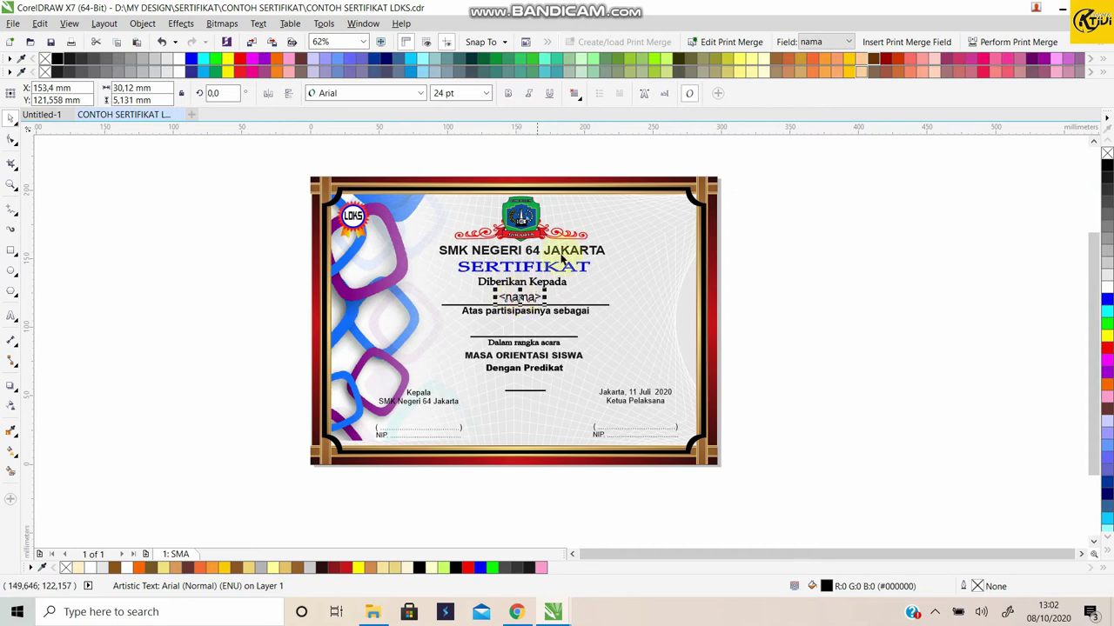
# - Format <nama> as Franklin Gothic Heavy, center-aligned, 36 pt
pyautogui.click(420, 93)
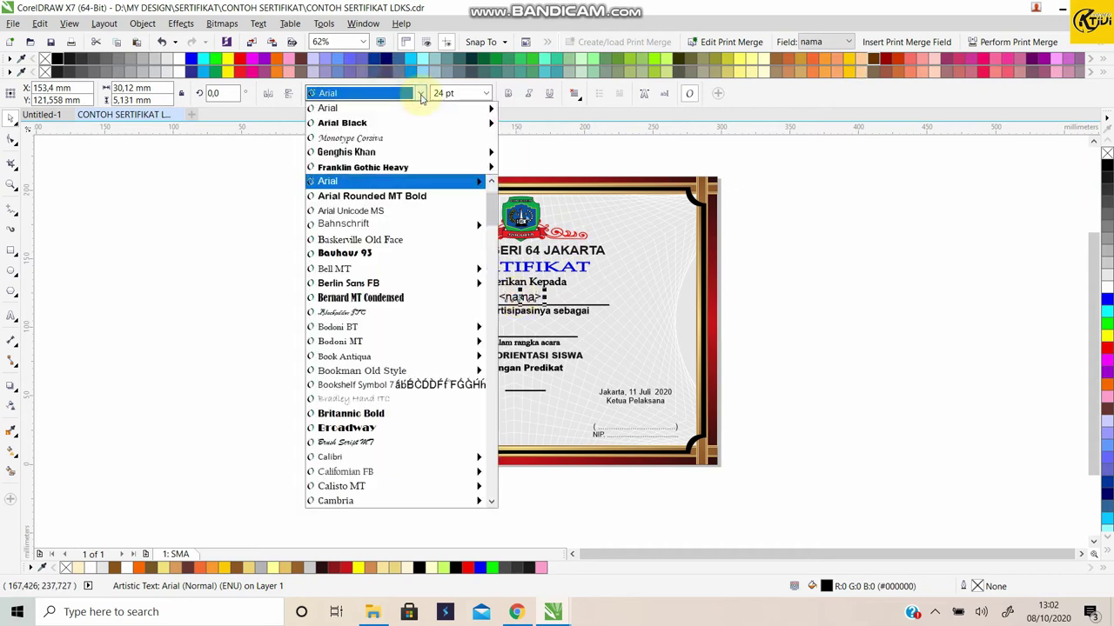
pyautogui.moveTo(346, 152)
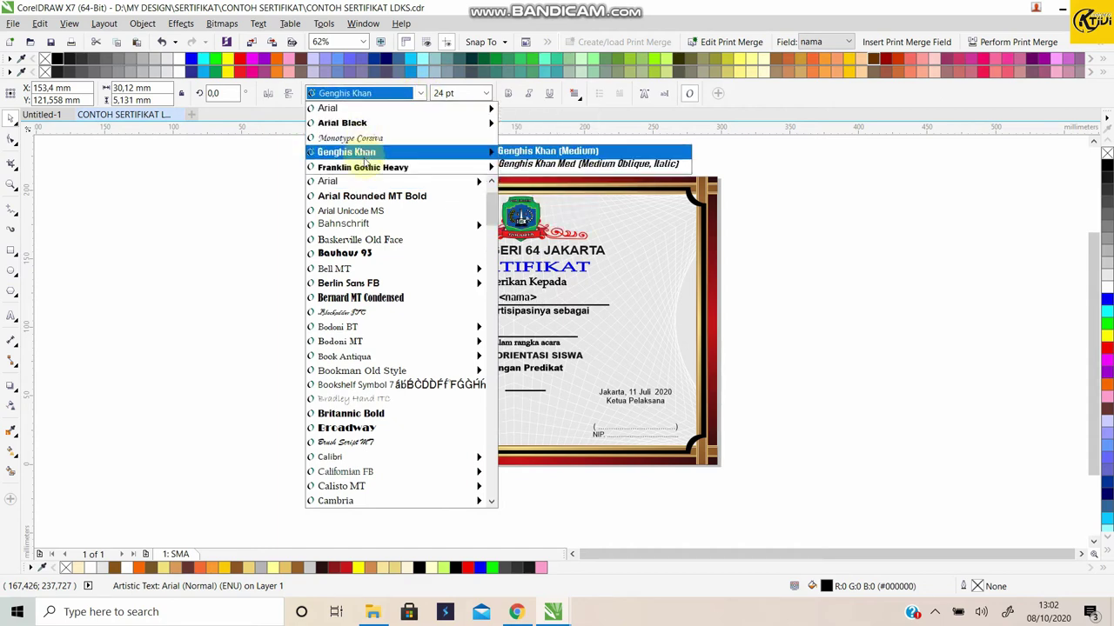
pyautogui.click(363, 167)
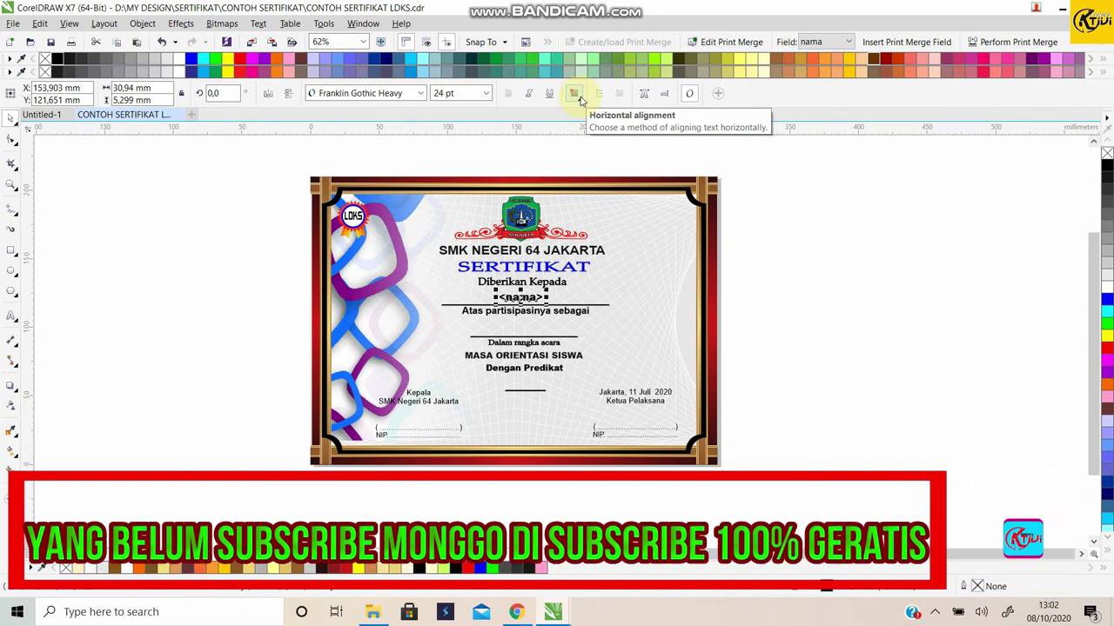
pyautogui.click(579, 97)
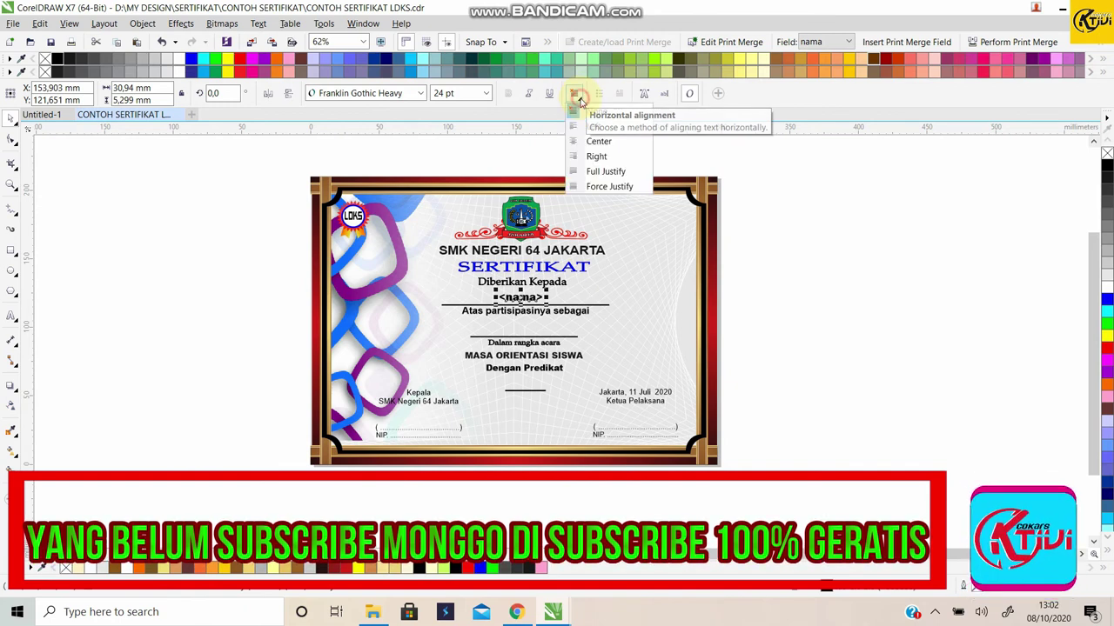
pyautogui.click(597, 144)
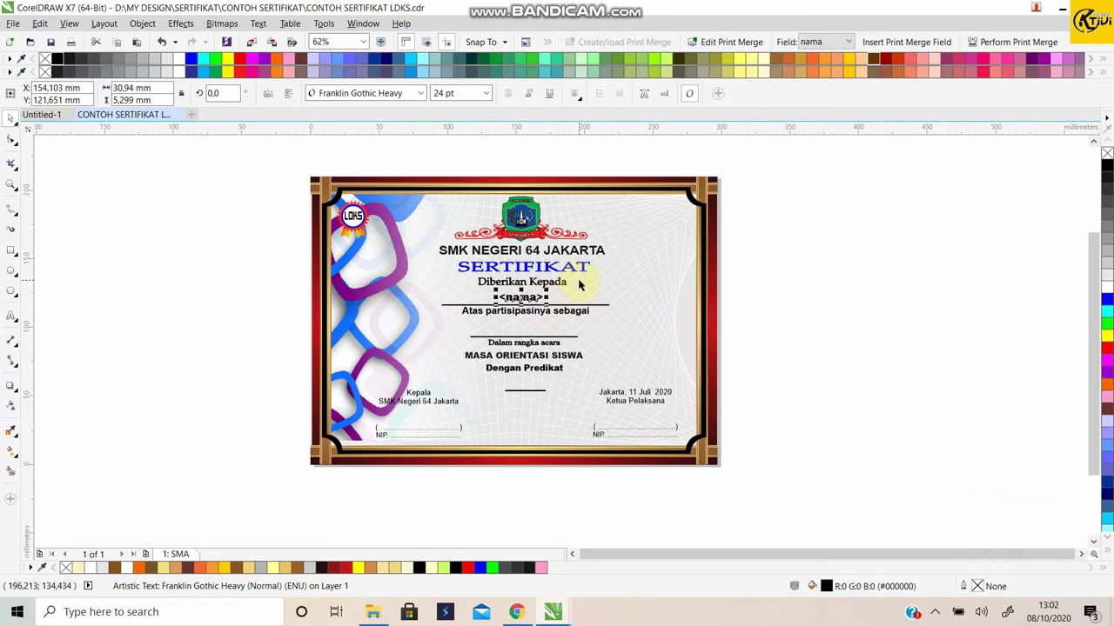
pyautogui.click(486, 93)
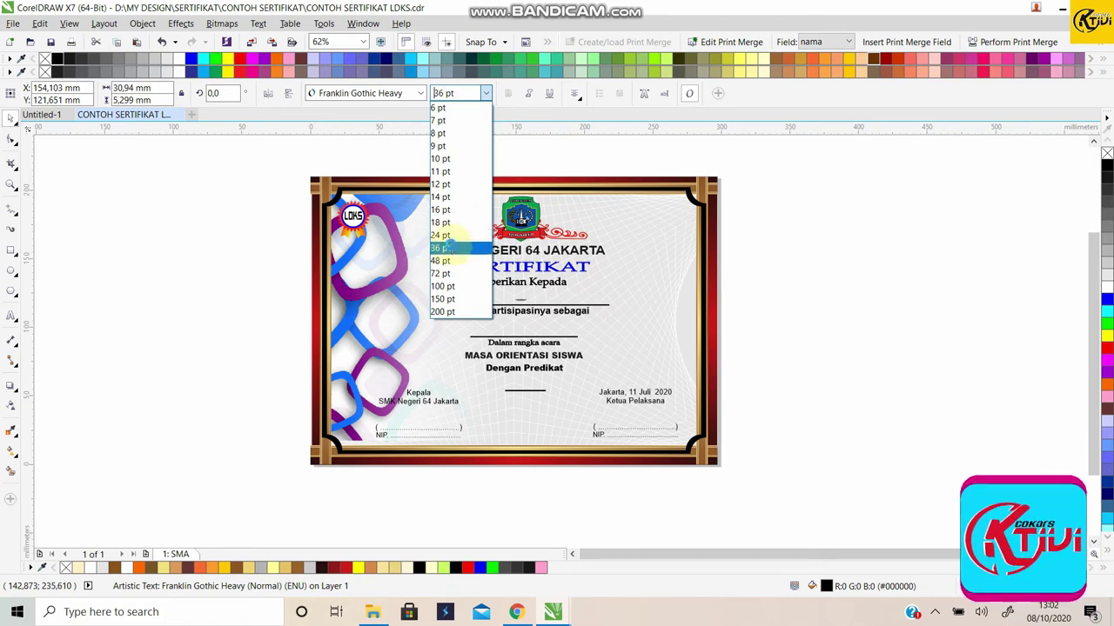
pyautogui.click(445, 248)
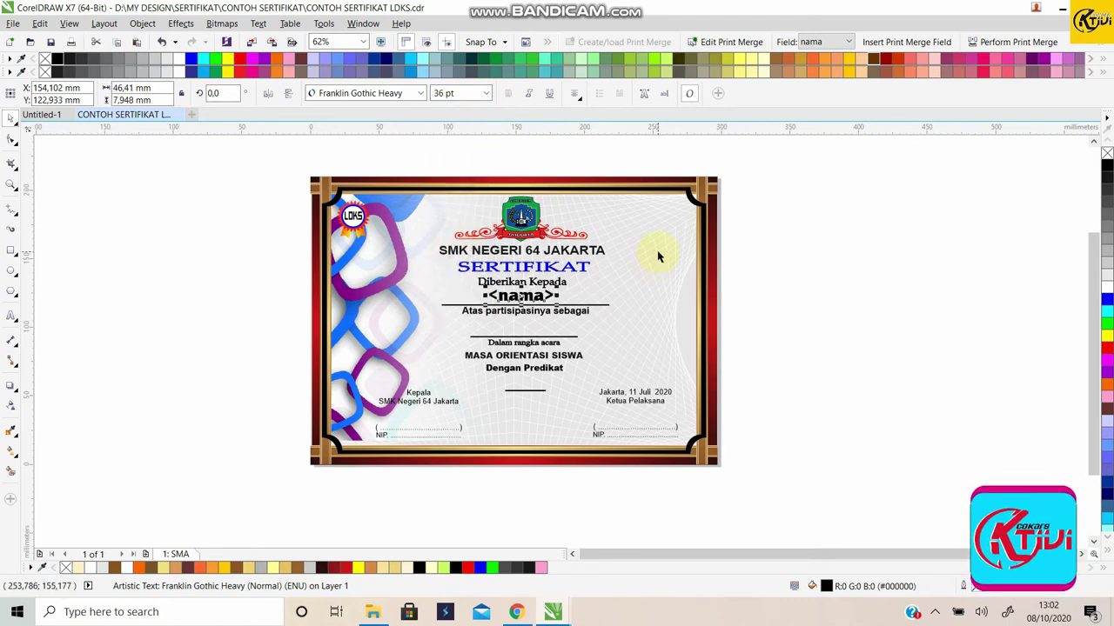
pyautogui.click(857, 268)
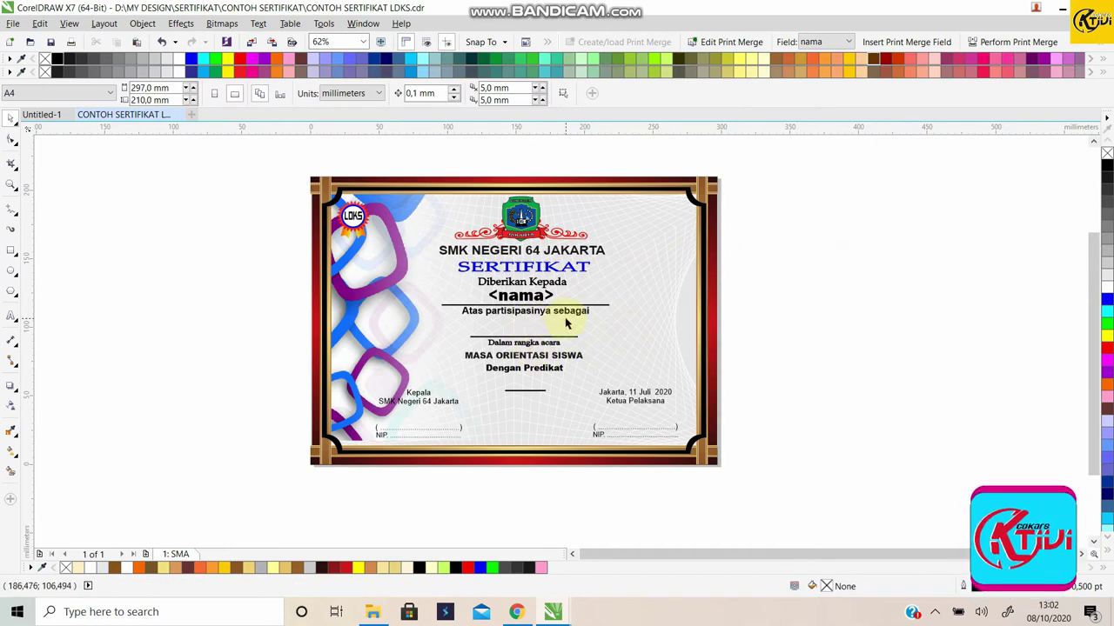
# - Insert the Posisi field under 'Atas partisipasinya sebagai' and set it to Franklin Gothic Heavy 24 pt
pyautogui.click(848, 42)
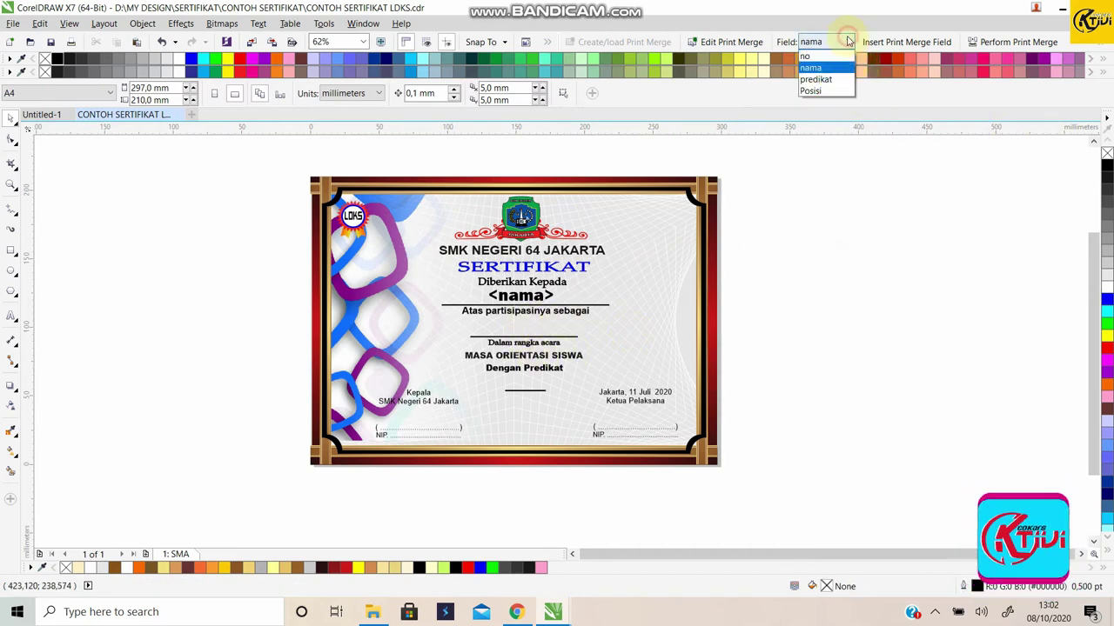
pyautogui.click(816, 91)
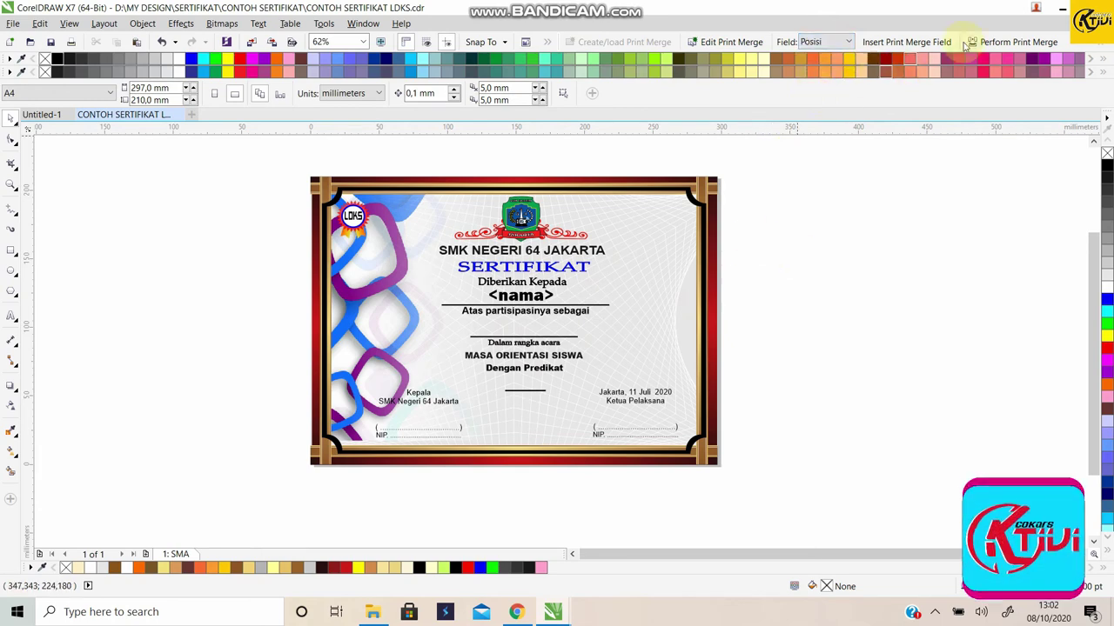
pyautogui.click(561, 341)
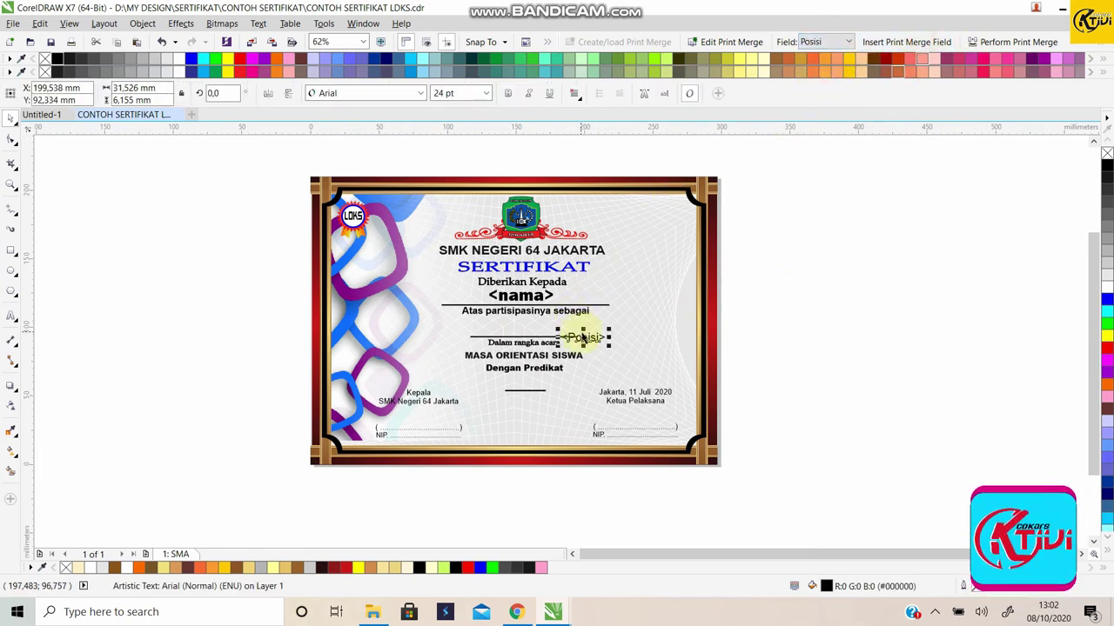
pyautogui.moveTo(583, 338); pyautogui.dragTo(523, 329)
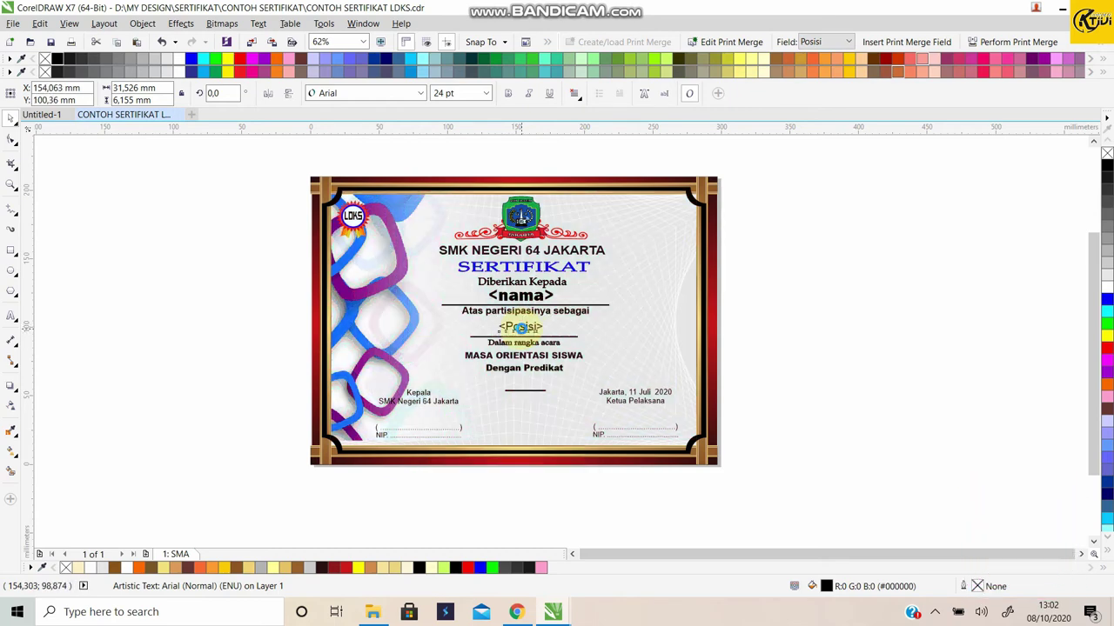
pyautogui.moveTo(519, 327); pyautogui.dragTo(521, 330)
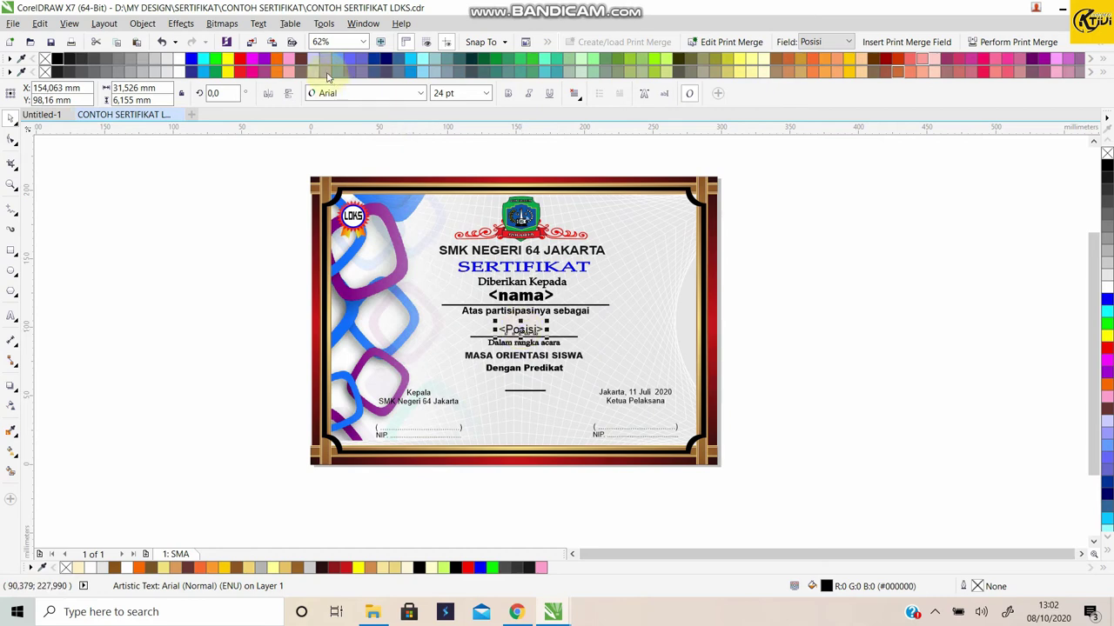
pyautogui.click(420, 93)
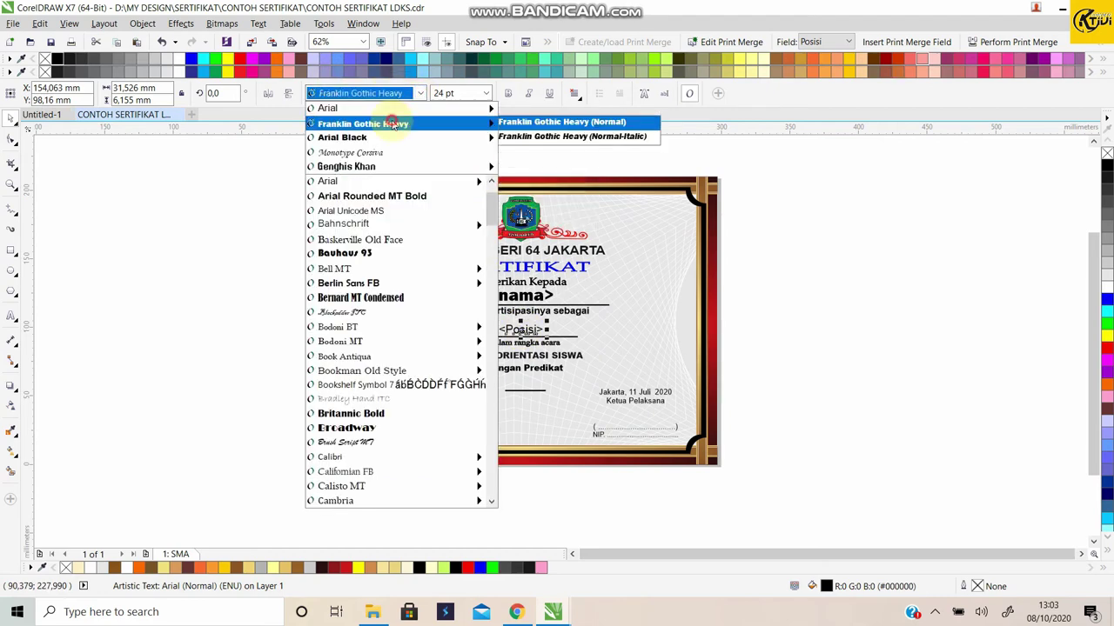
pyautogui.click(392, 117)
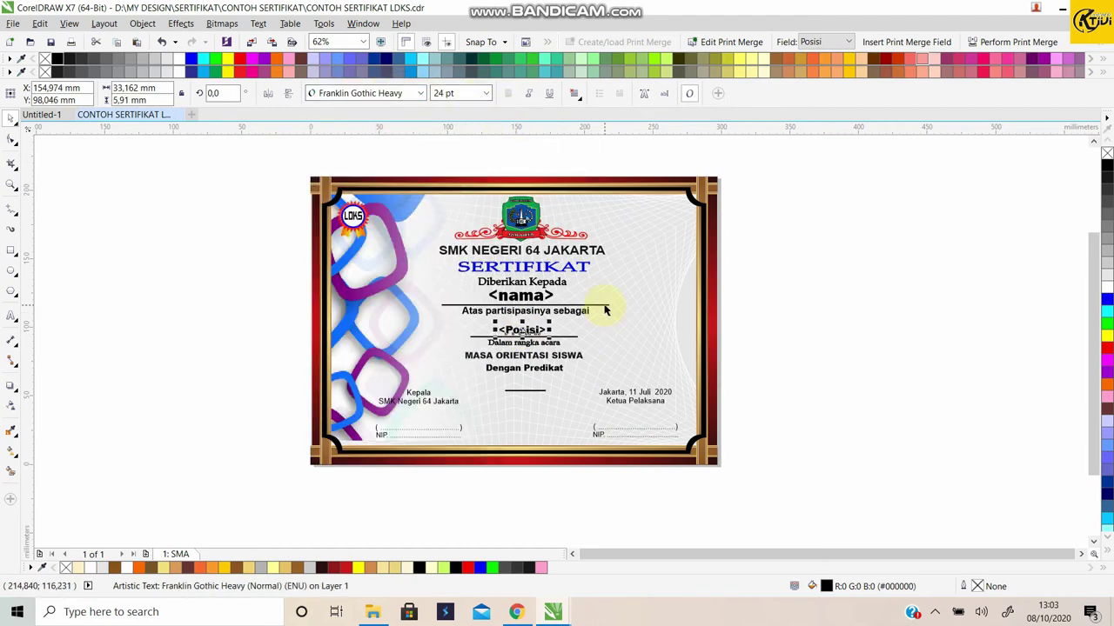
pyautogui.click(796, 304)
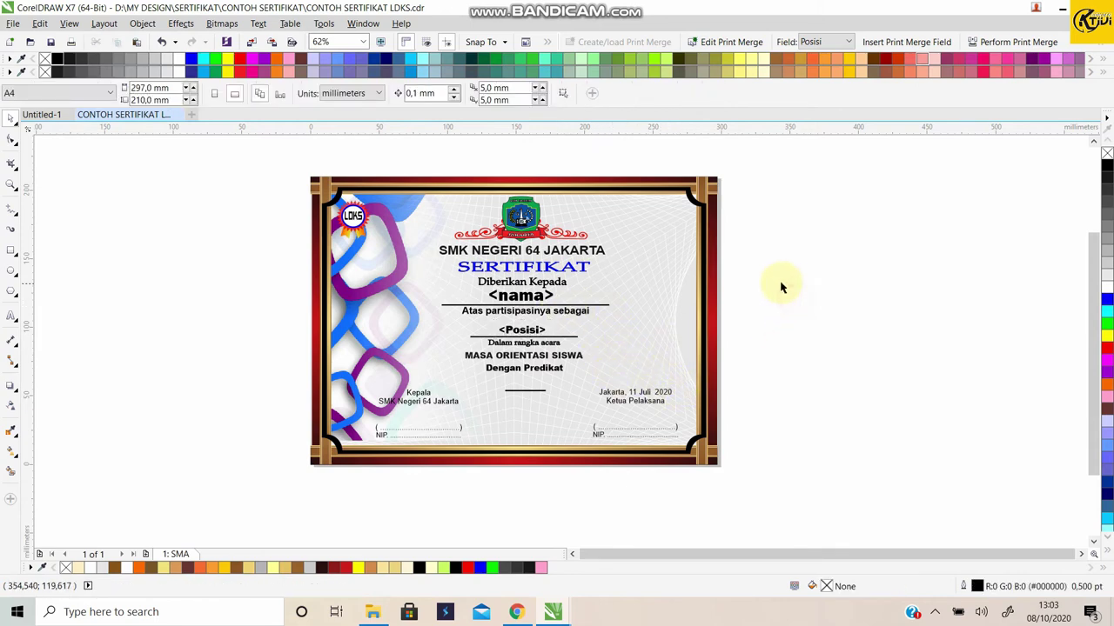
# - Insert the predikat field and drag it below 'Dengan Predikat' in Arial 24 pt
pyautogui.click(848, 42)
pyautogui.click(815, 79)
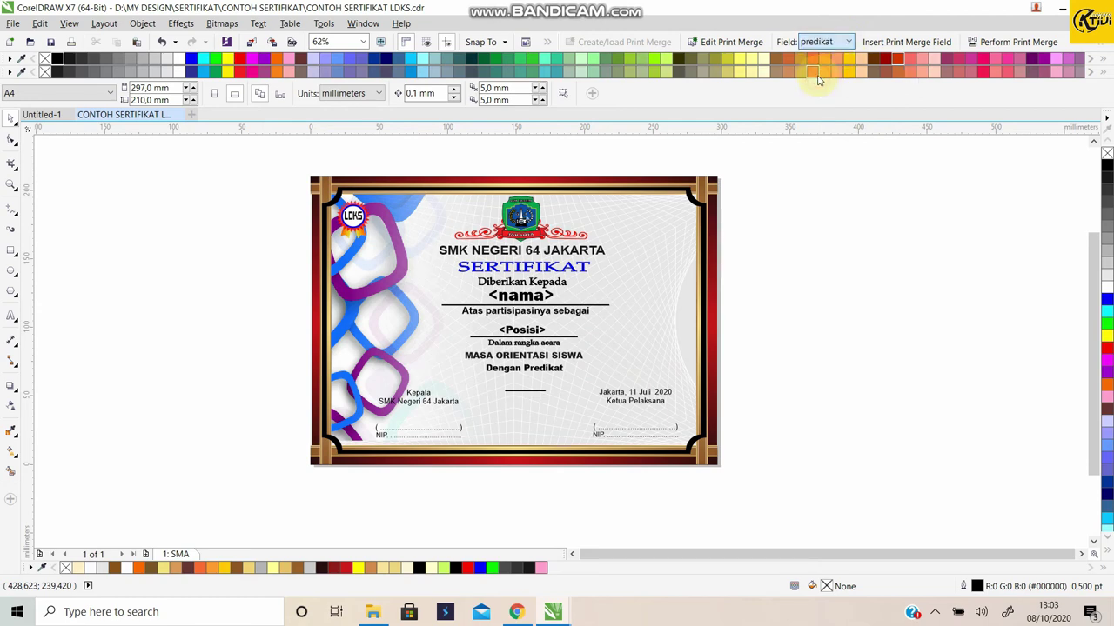
pyautogui.click(906, 41)
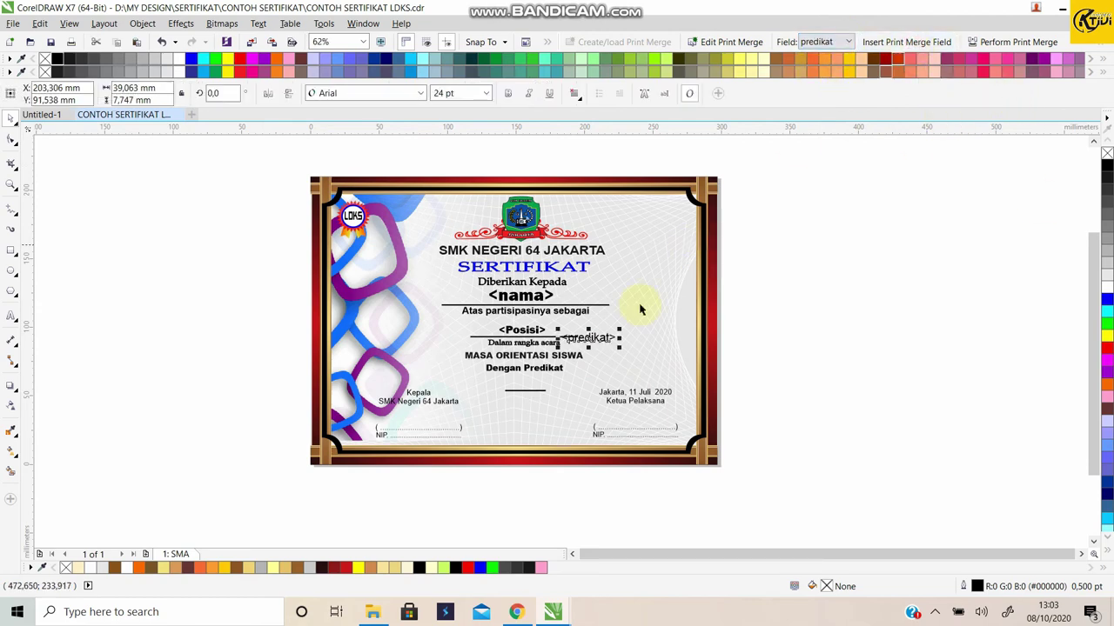
pyautogui.moveTo(588, 338); pyautogui.dragTo(524, 384)
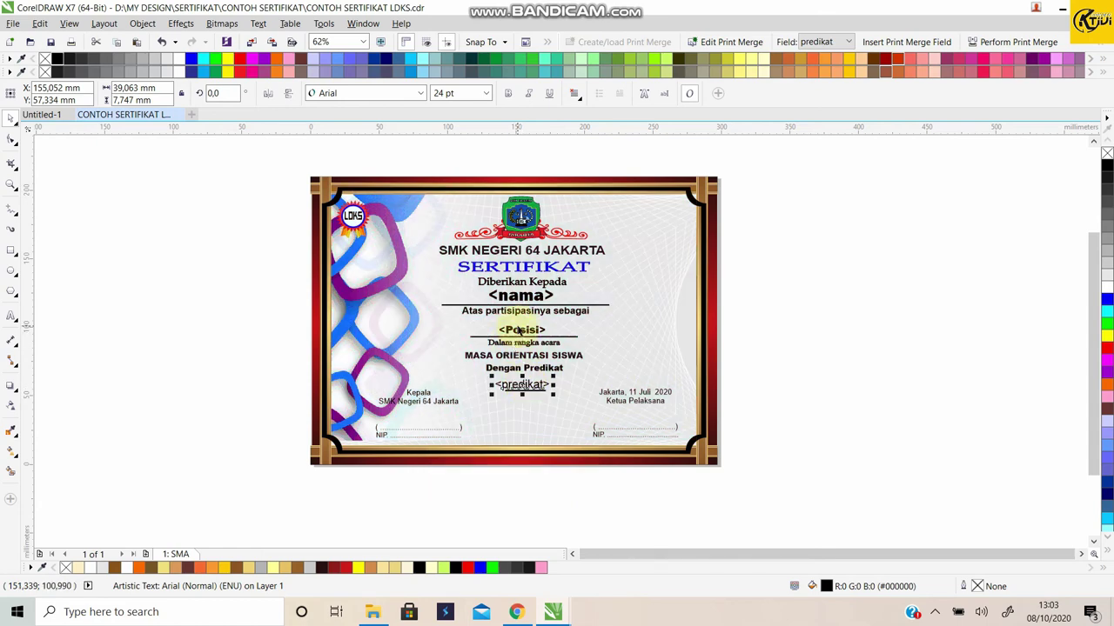
pyautogui.click(522, 311)
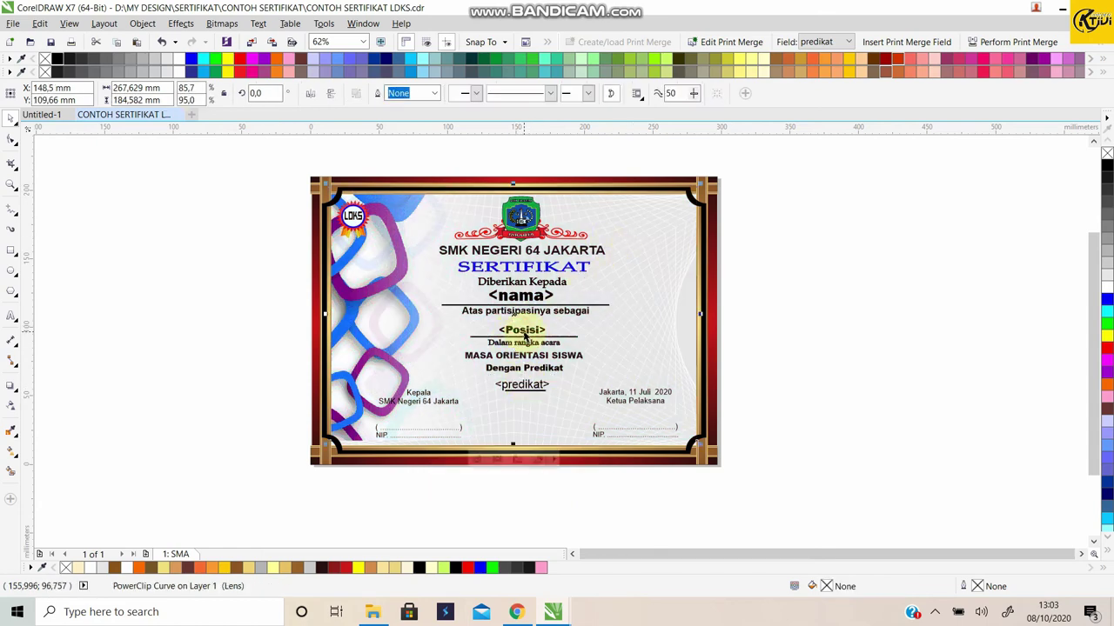
# - Center-align the <Posisi> and <predikat> merge fields horizontally
pyautogui.click(525, 335)
pyautogui.click(573, 93)
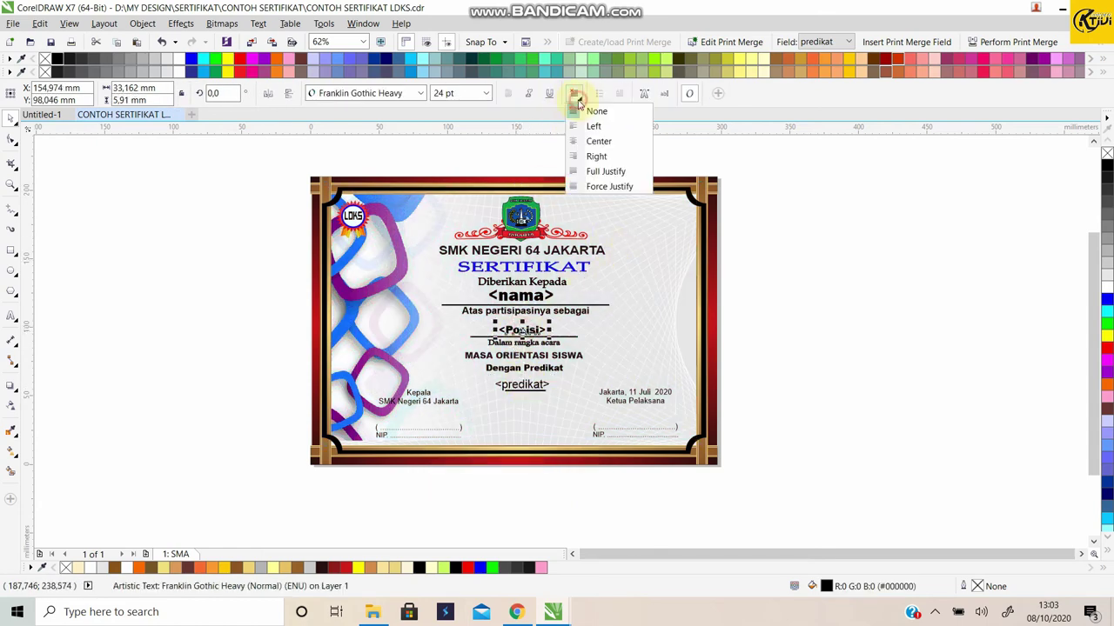
pyautogui.click(598, 141)
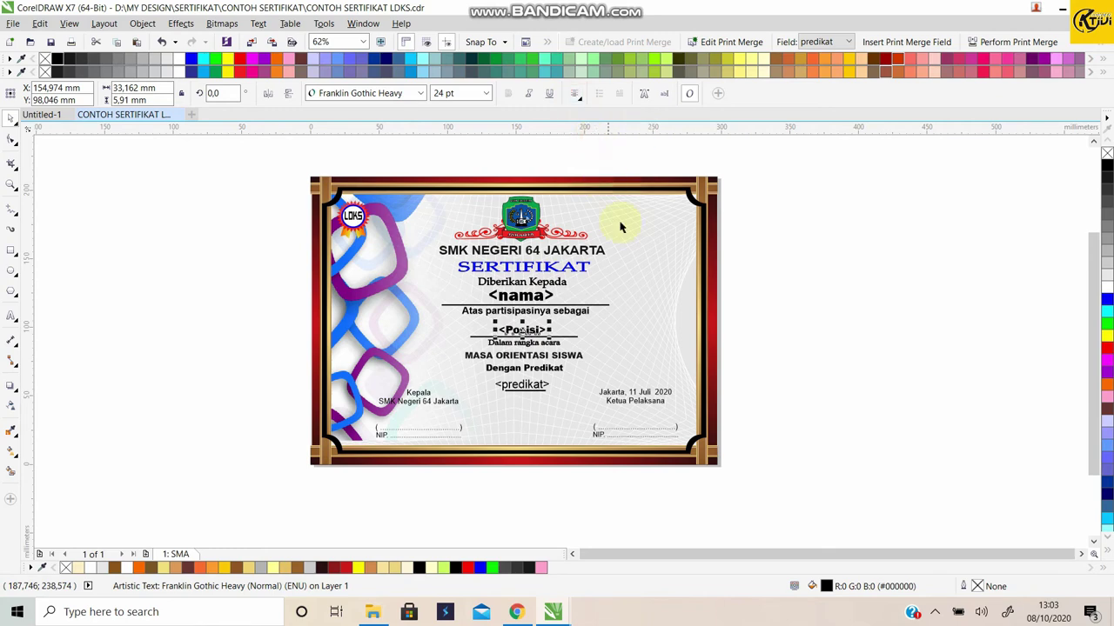
pyautogui.click(531, 390)
pyautogui.click(575, 96)
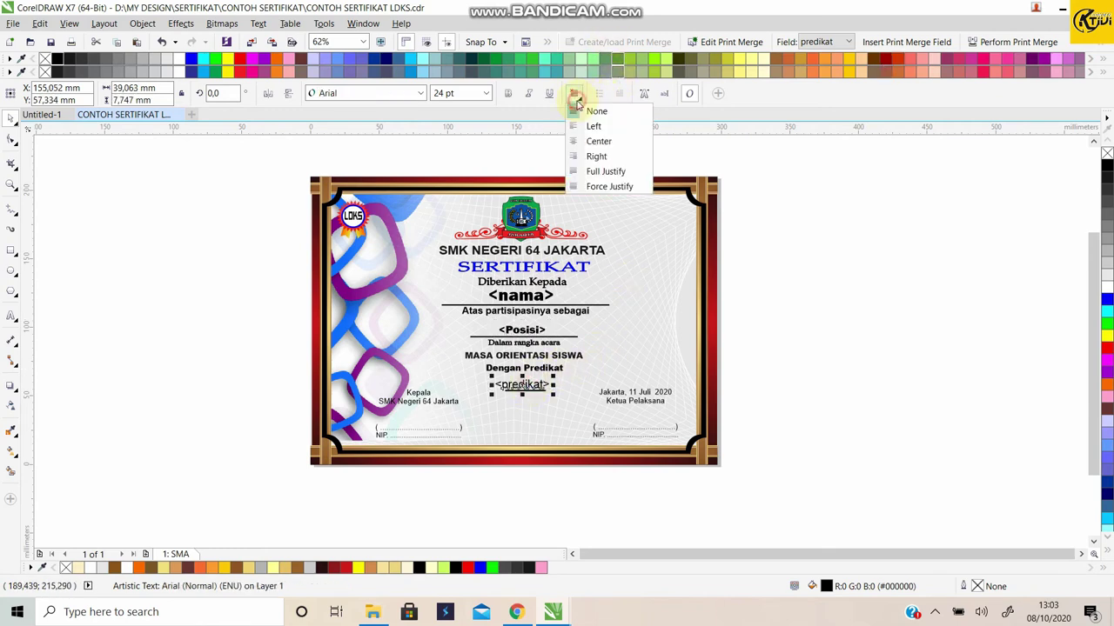
pyautogui.click(598, 142)
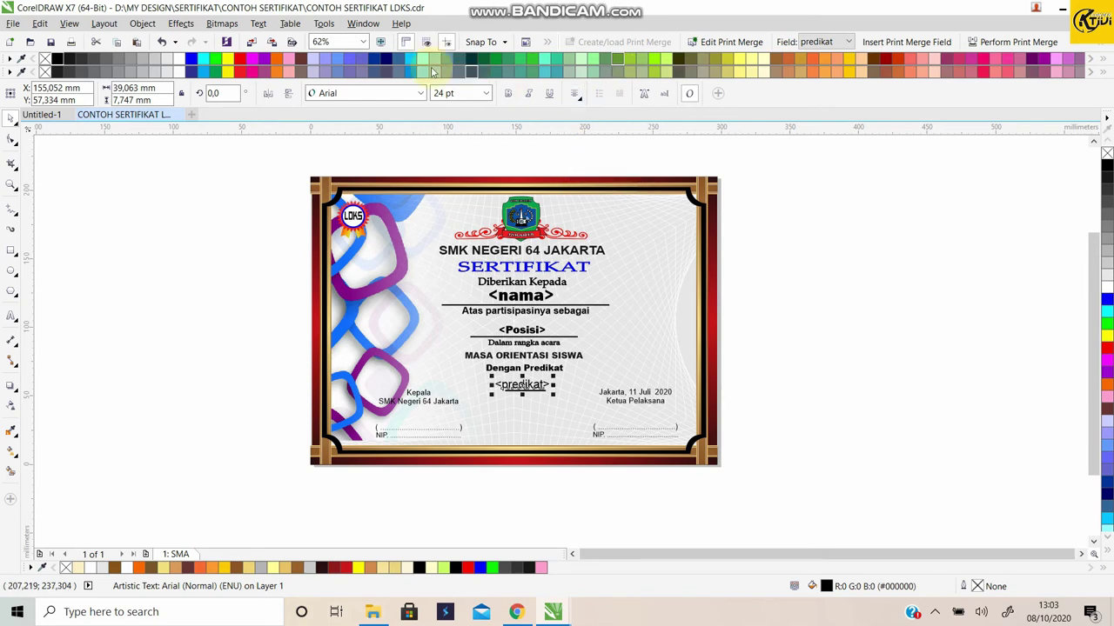
# - Set <predikat> in Franklin Gothic Heavy and nudge it slightly right to center it
pyautogui.click(421, 94)
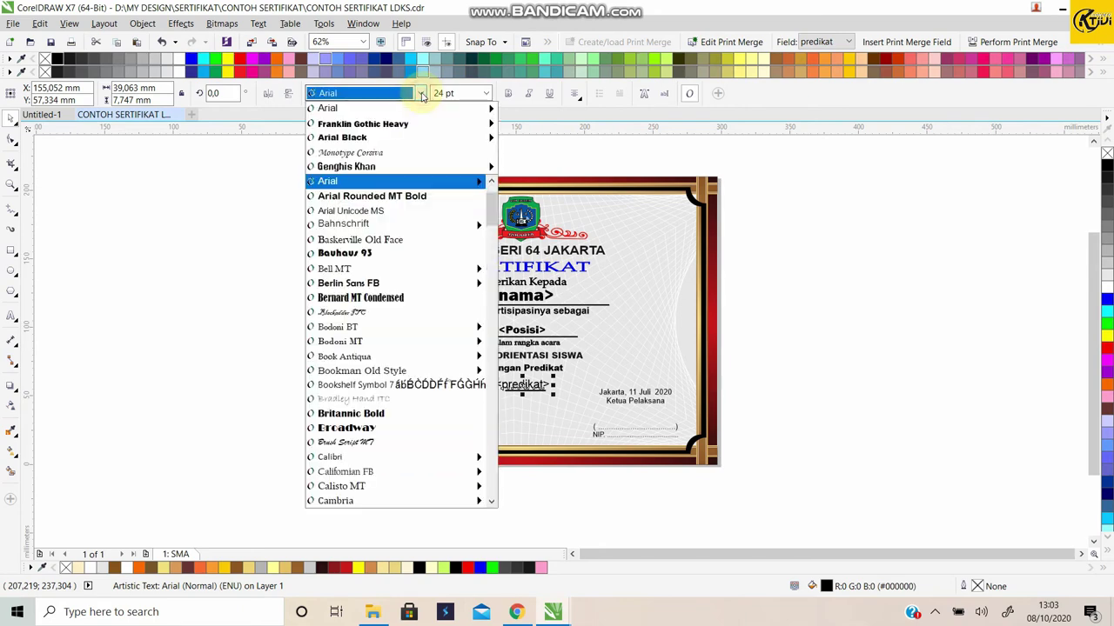
pyautogui.click(356, 124)
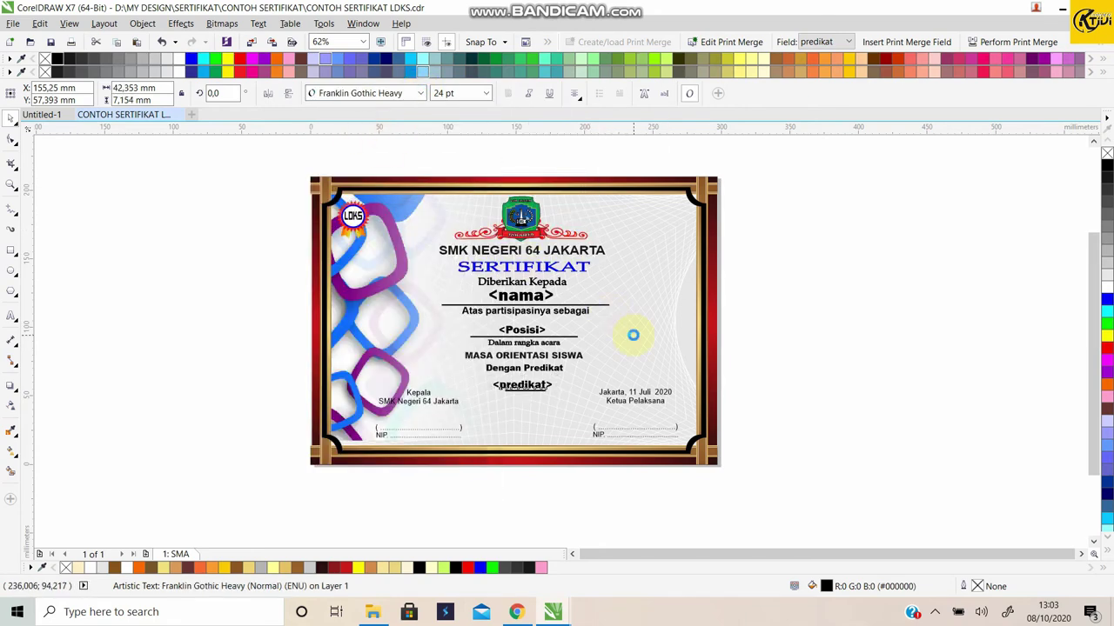
pyautogui.click(633, 335)
pyautogui.moveTo(633, 335); pyautogui.dragTo(635, 341)
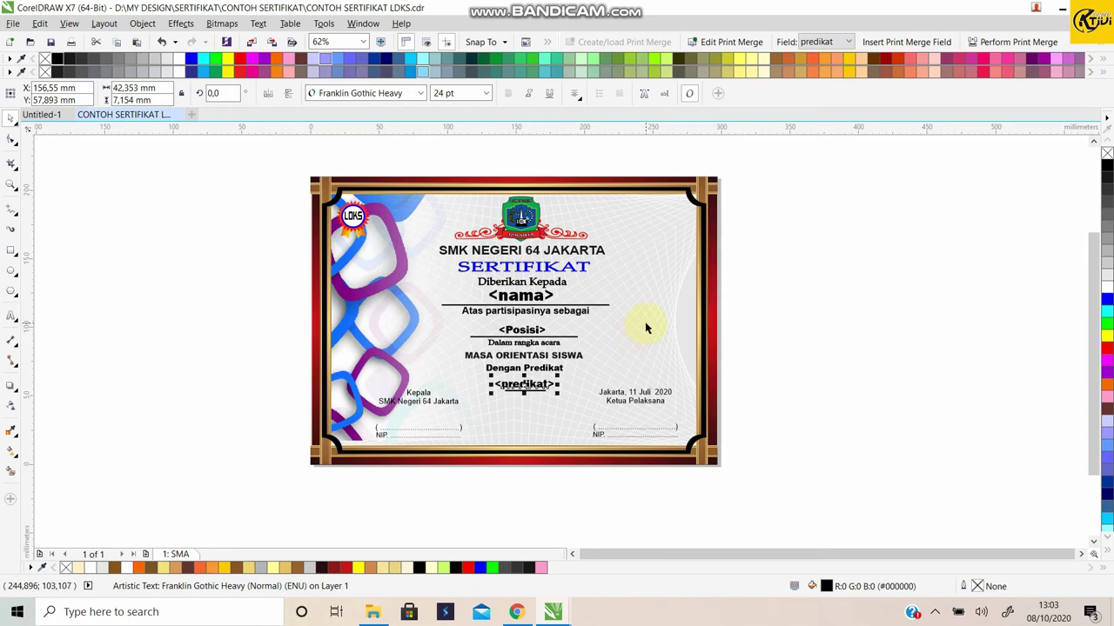
pyautogui.click(779, 309)
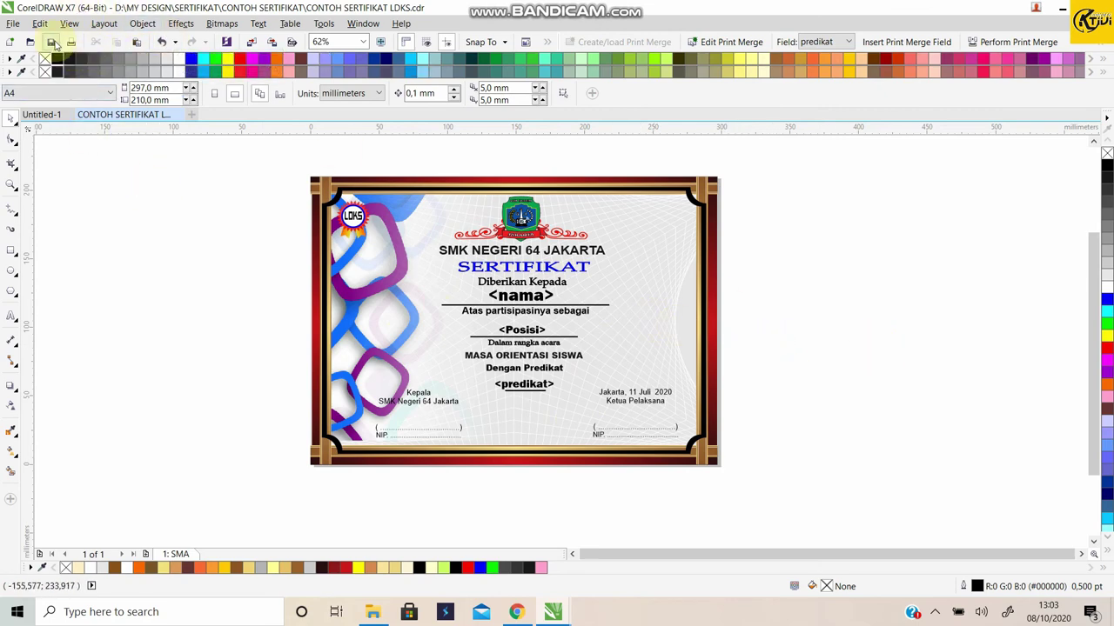
# - Start a merged print of pages 1-10 and bring up the EPSON L310 Series preferences
pyautogui.click(13, 24)
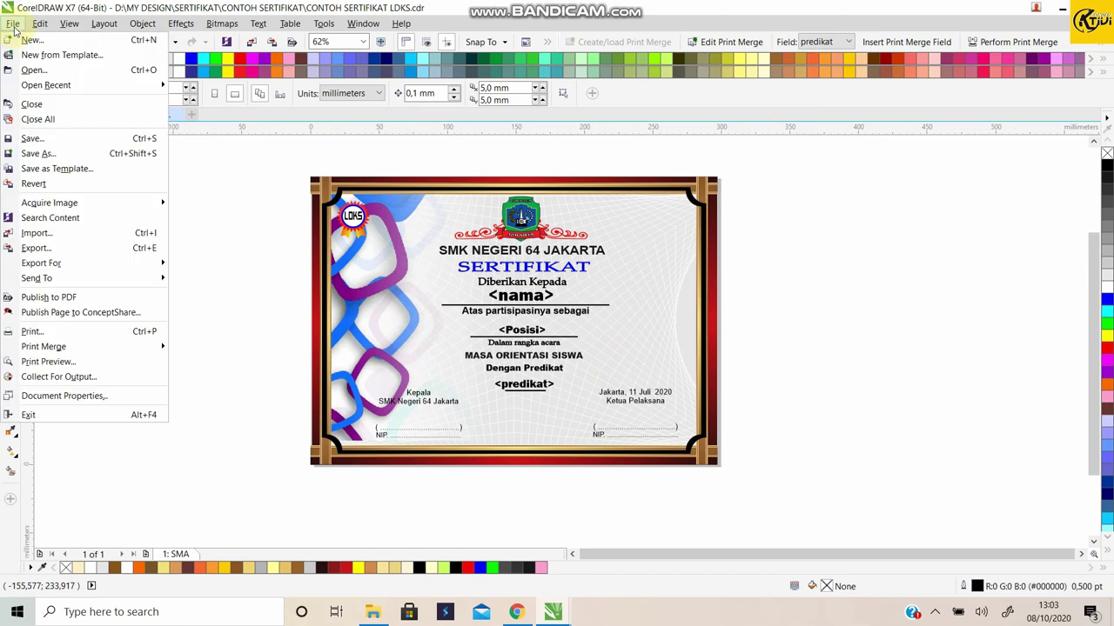
pyautogui.click(12, 26)
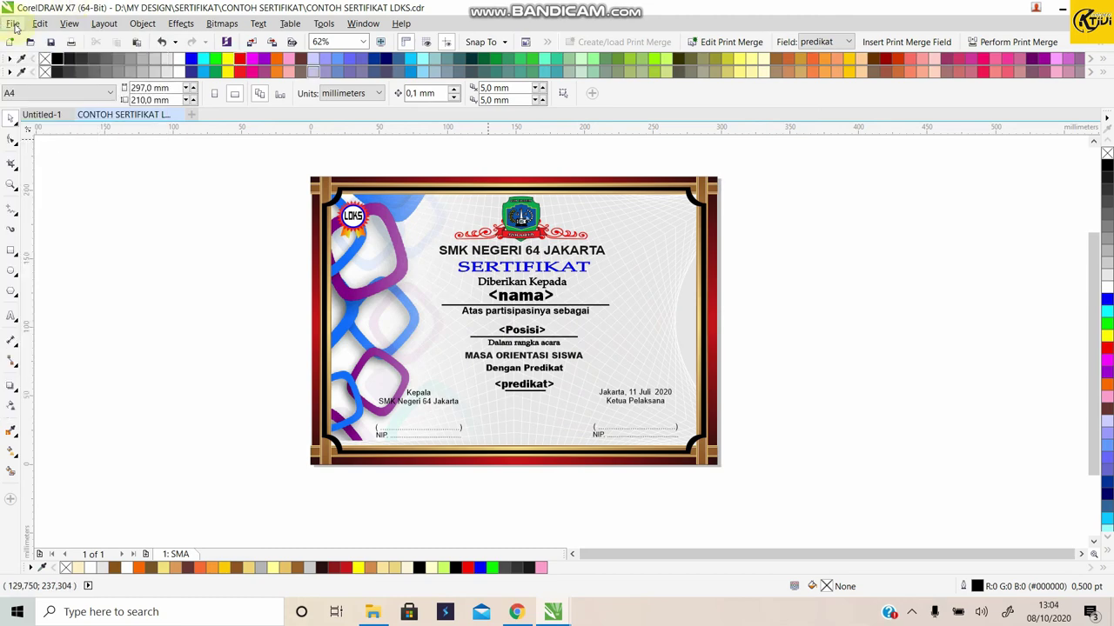
pyautogui.click(13, 25)
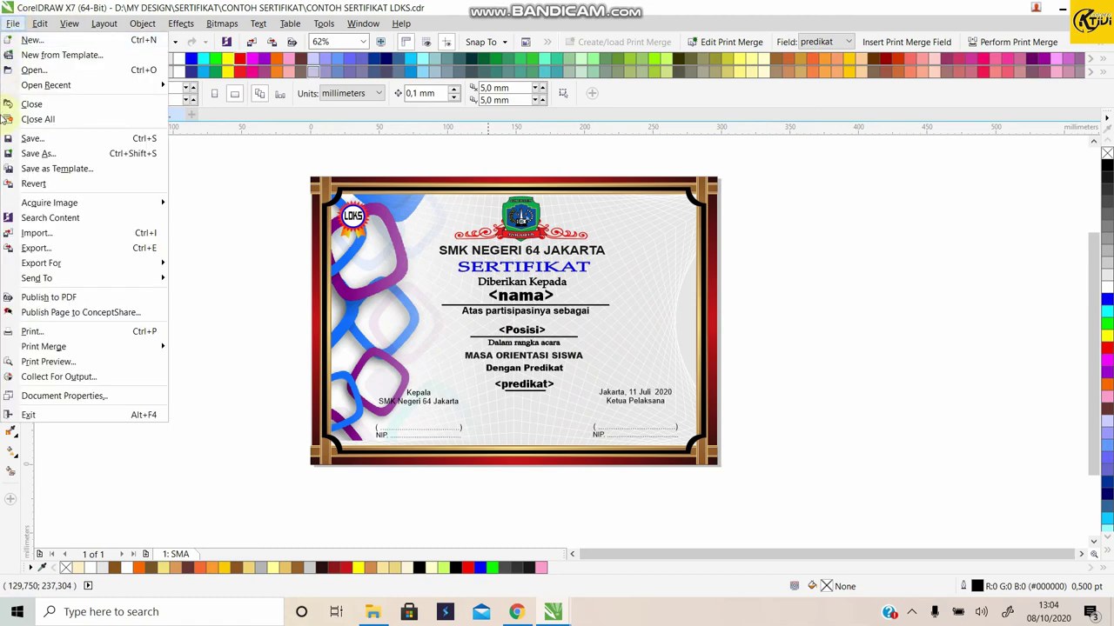
pyautogui.click(31, 331)
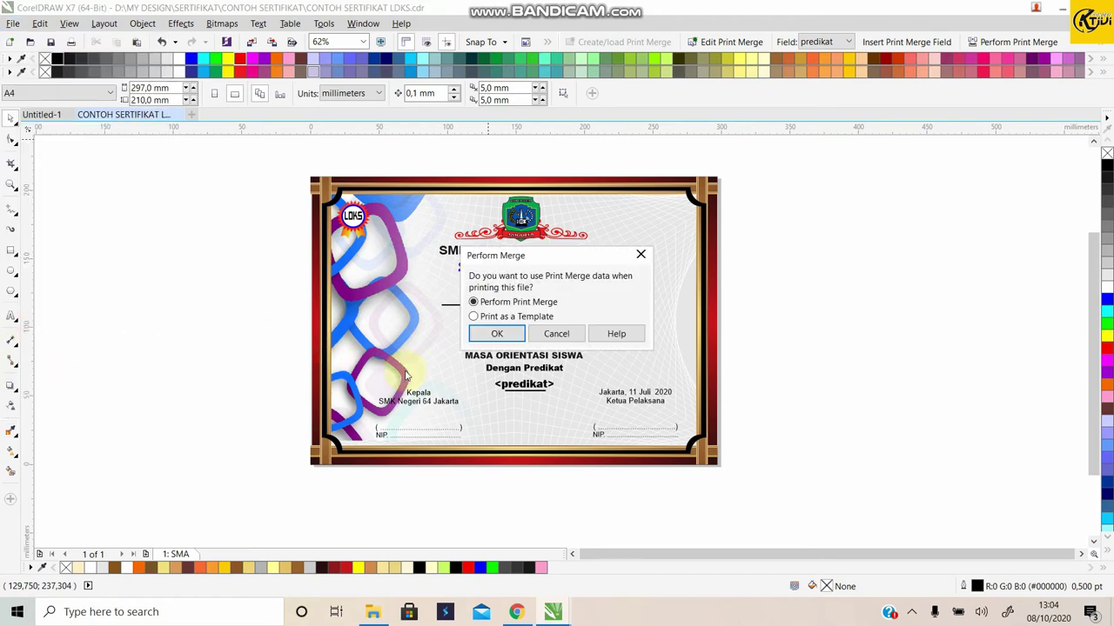
pyautogui.click(496, 334)
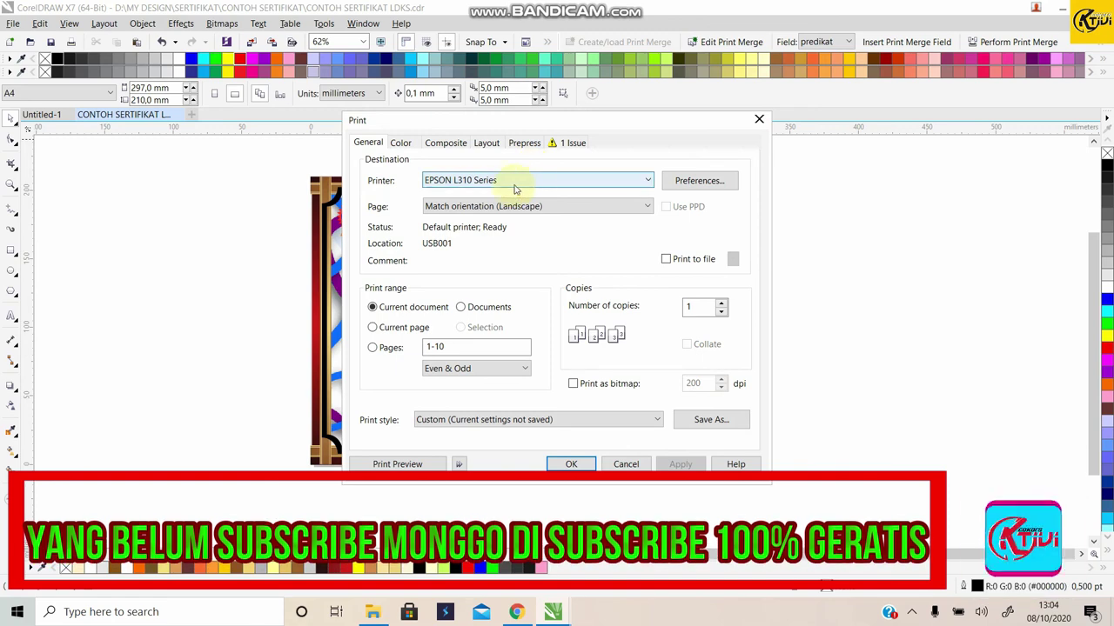
pyautogui.click(709, 180)
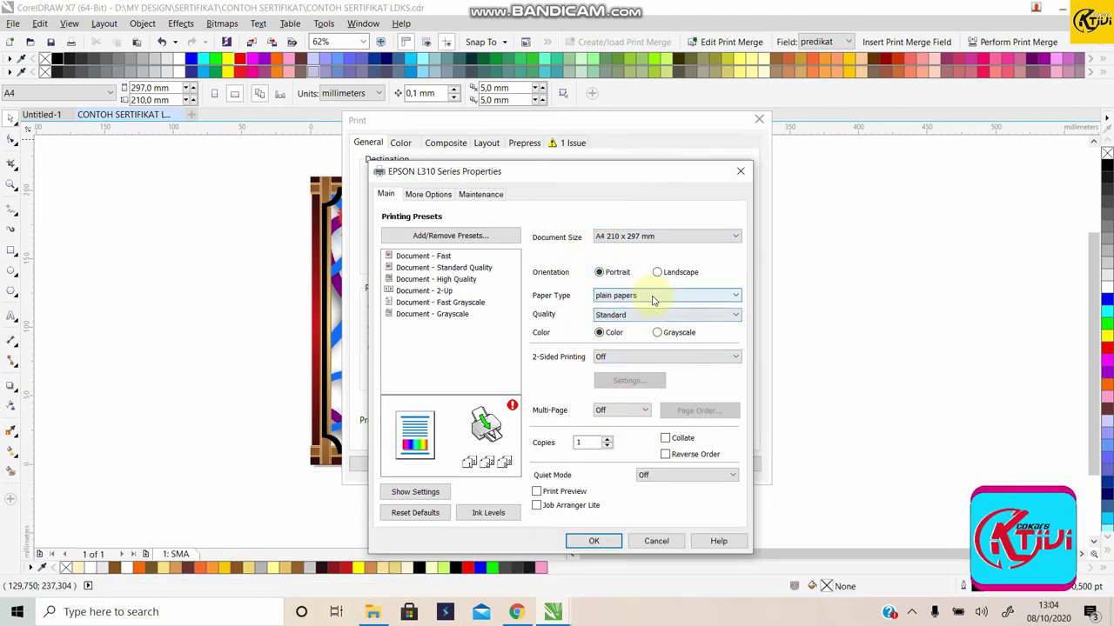
# - Set paper type to Epson Premium Glossy and quality to High, then preview the merged certificates
pyautogui.click(654, 297)
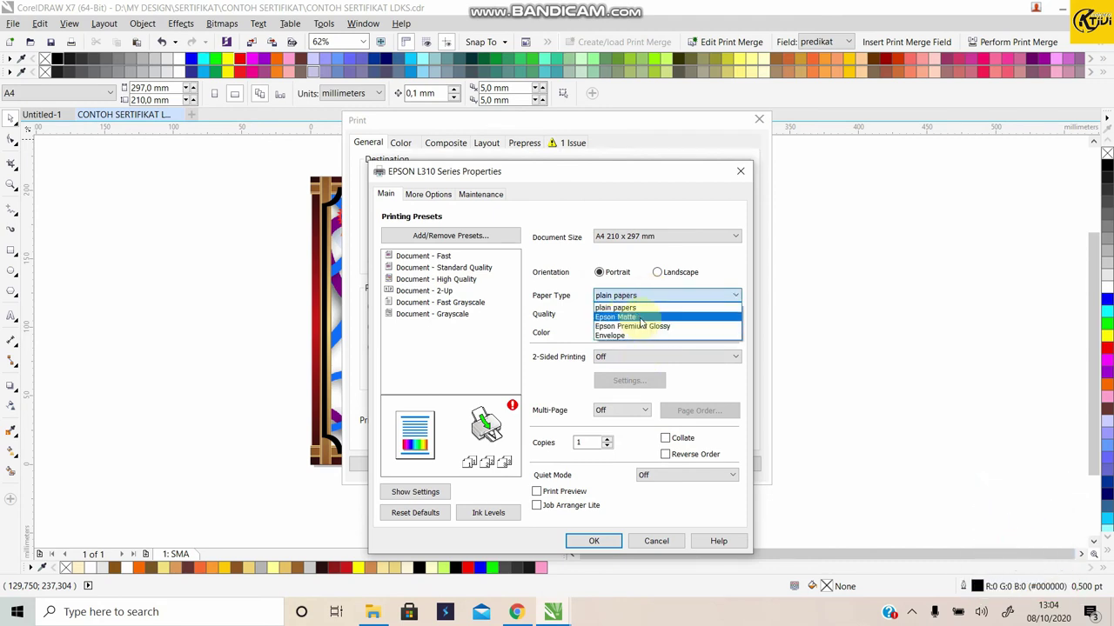
pyautogui.click(661, 327)
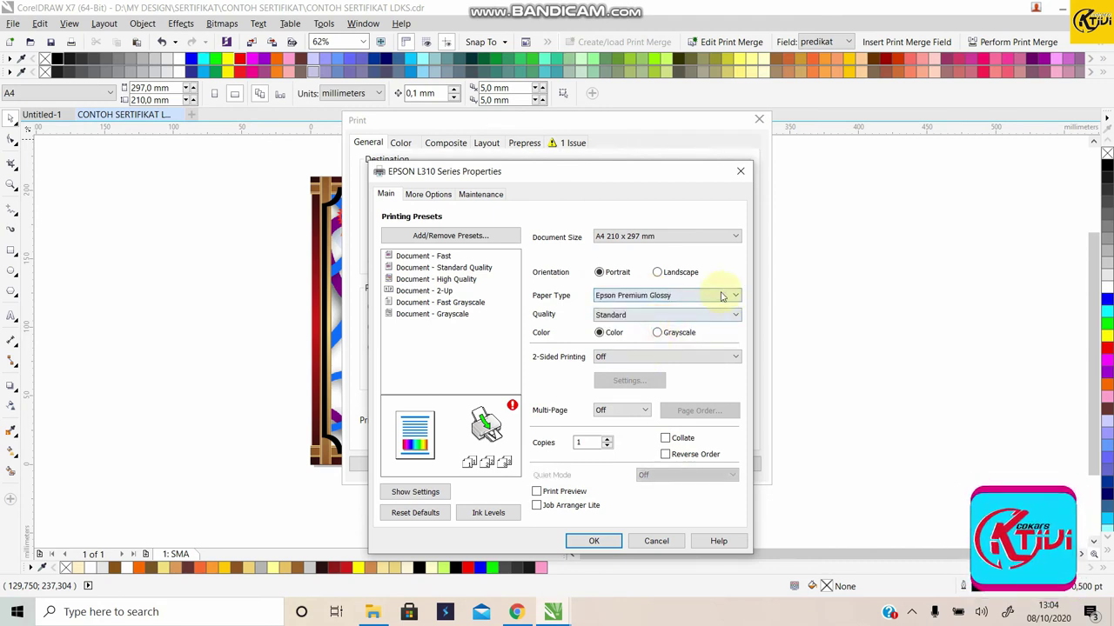
pyautogui.click(613, 315)
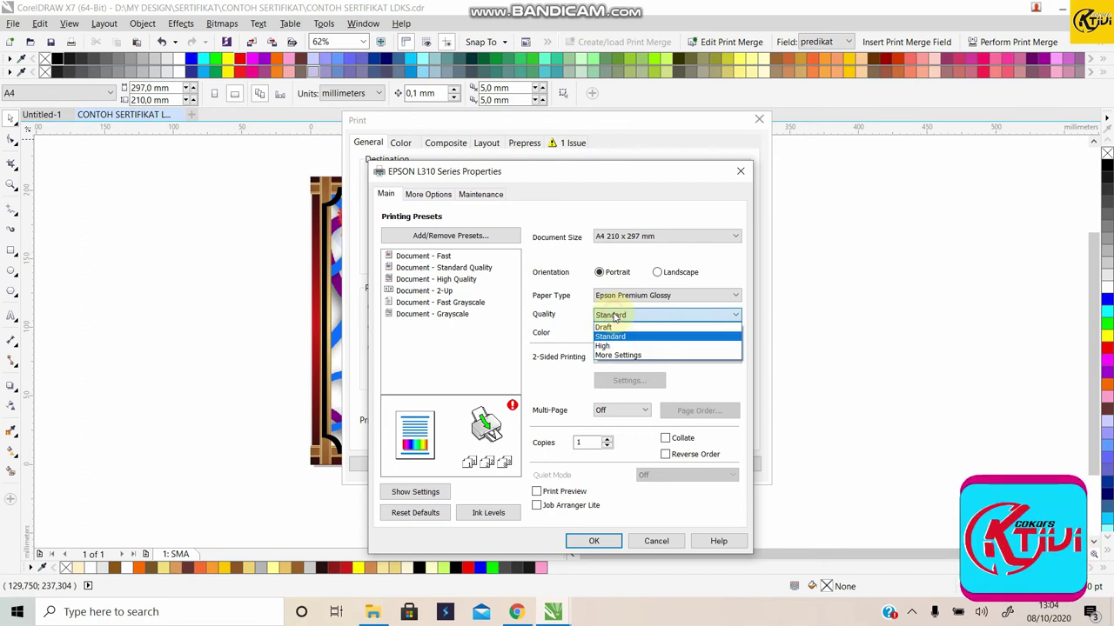
pyautogui.click(618, 346)
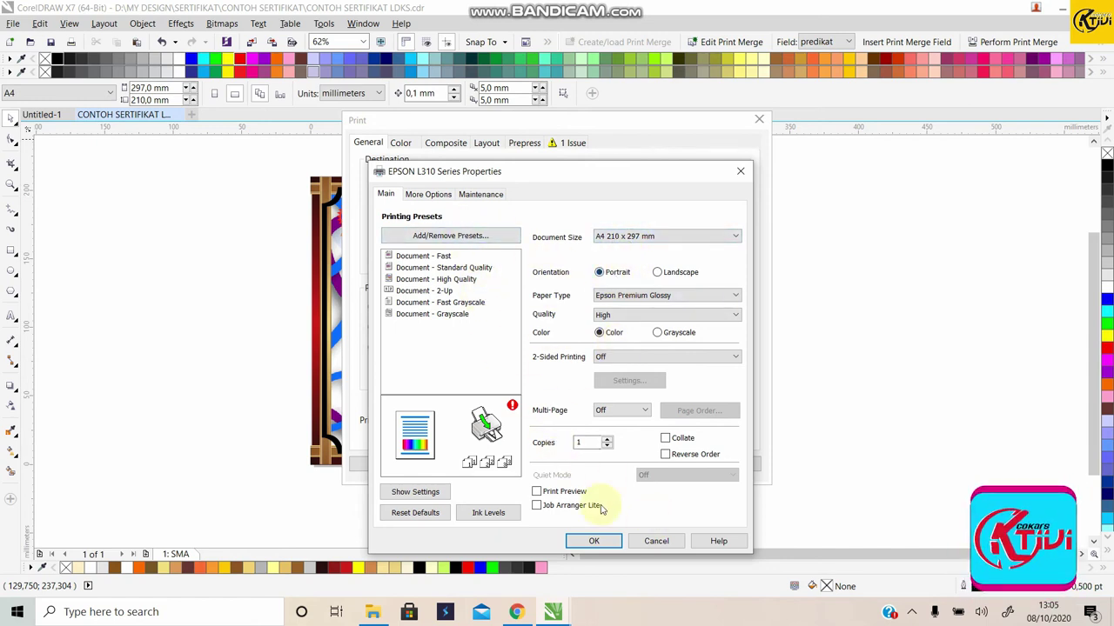
pyautogui.click(595, 542)
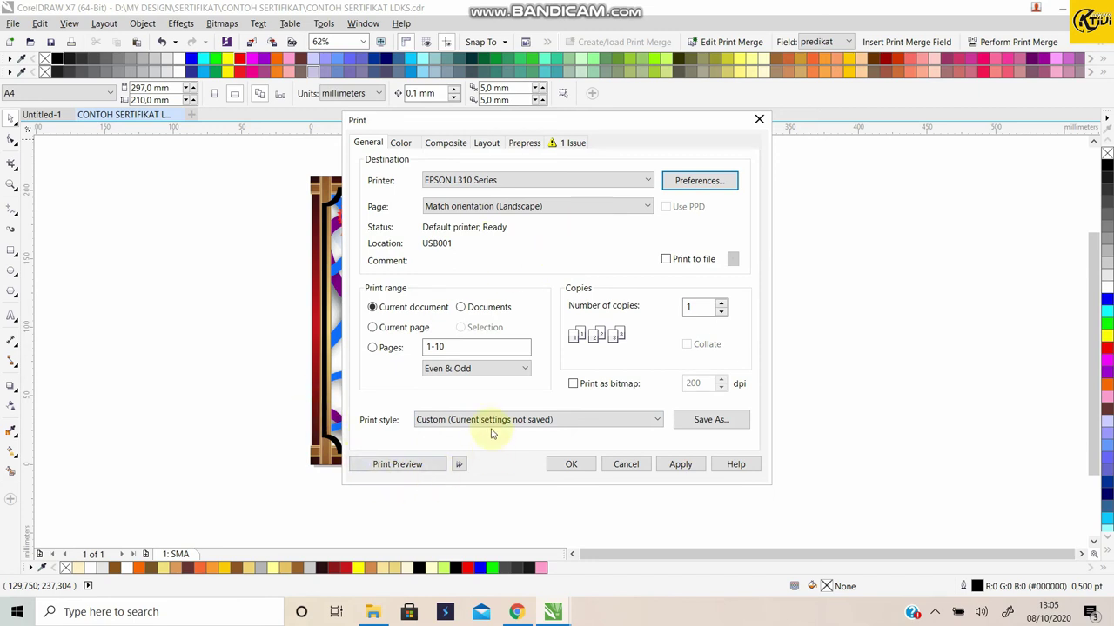
pyautogui.click(394, 470)
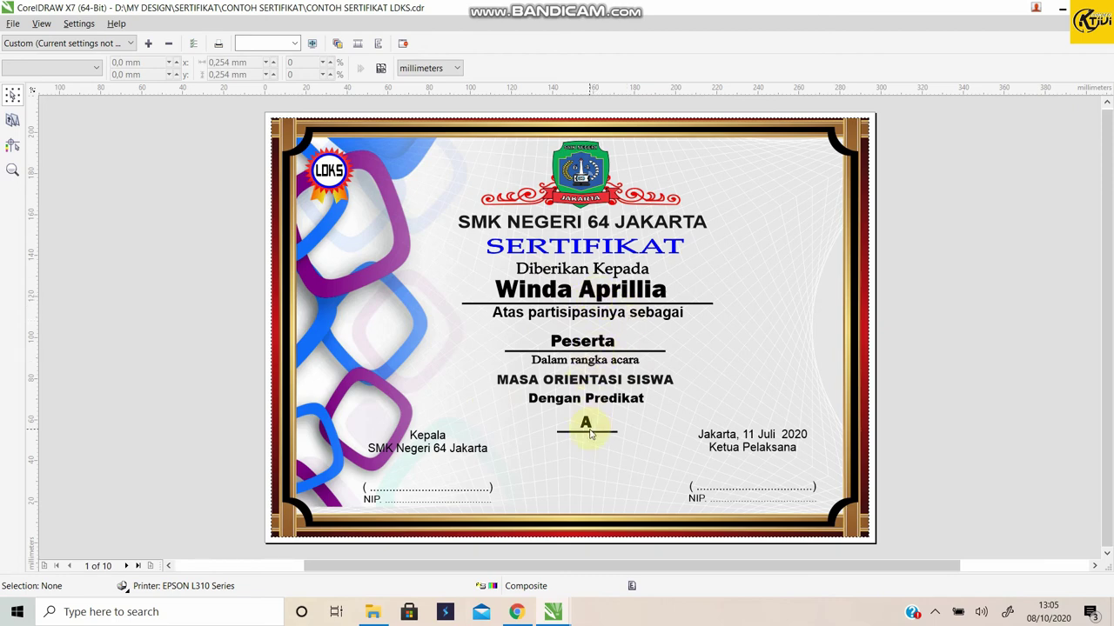
# - Page through merged certificates 2 to 10 of 10 in the preview, then close it
pyautogui.click(125, 566)
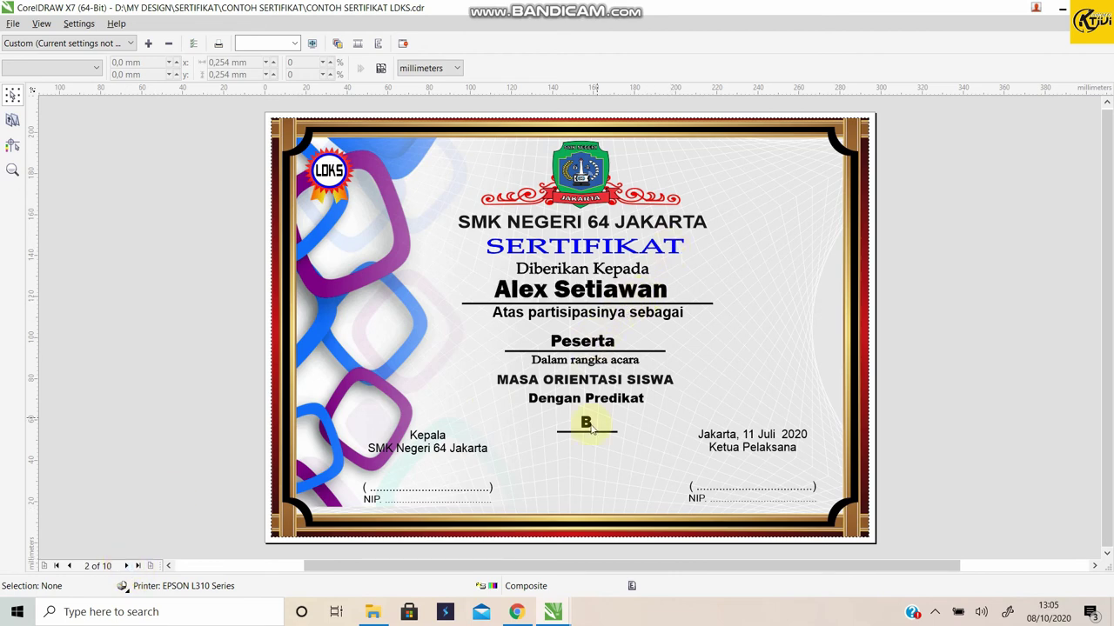
pyautogui.click(126, 567)
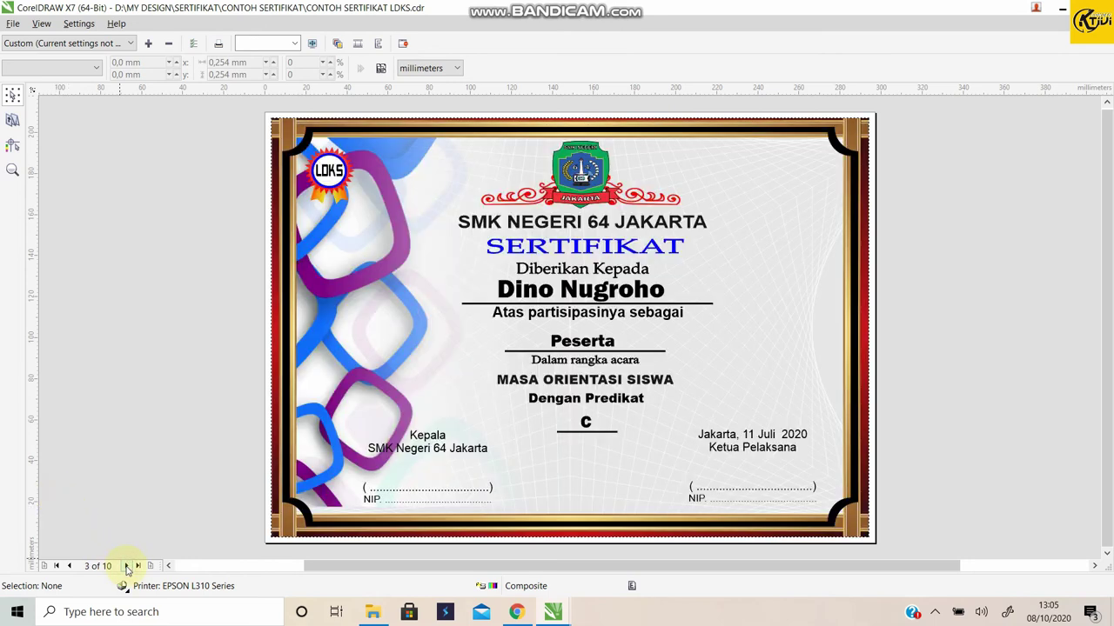
pyautogui.click(126, 566)
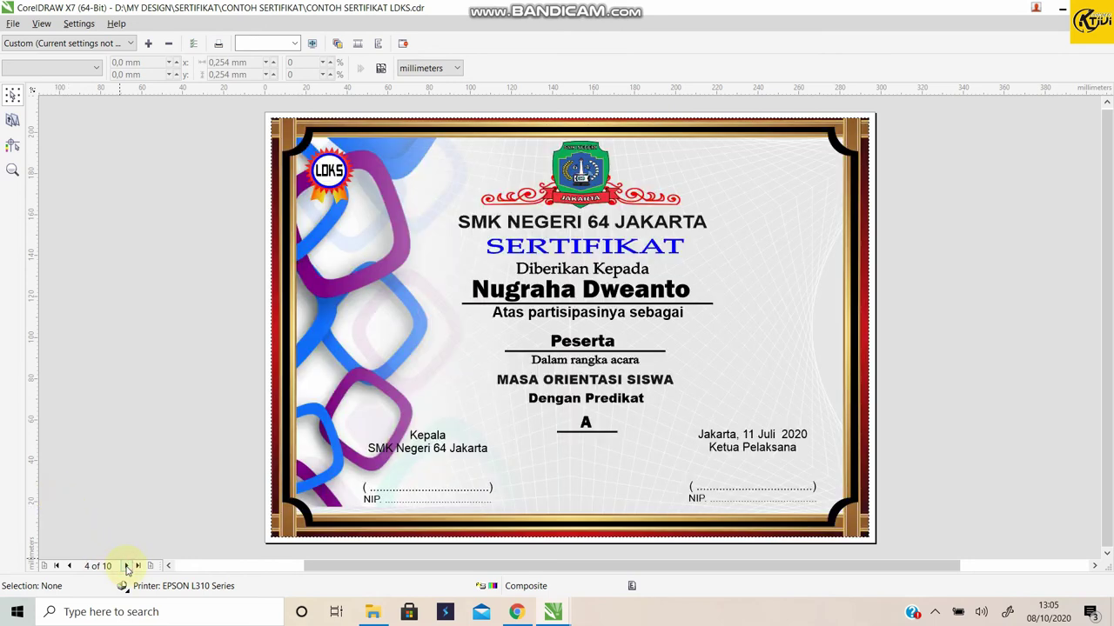
pyautogui.click(126, 566)
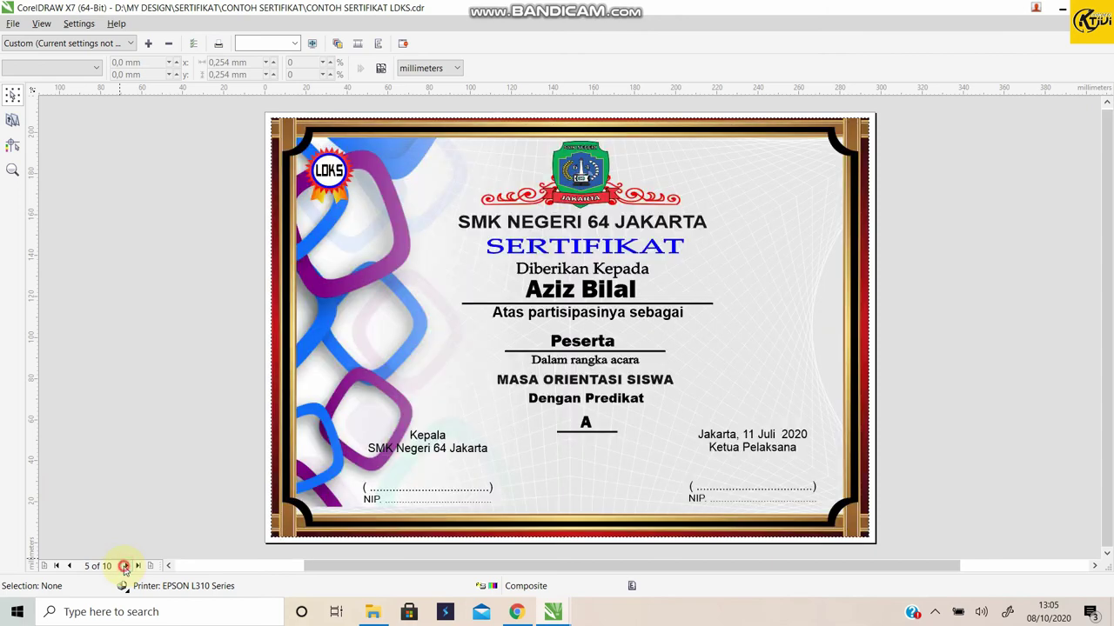
pyautogui.click(125, 566)
pyautogui.click(124, 567)
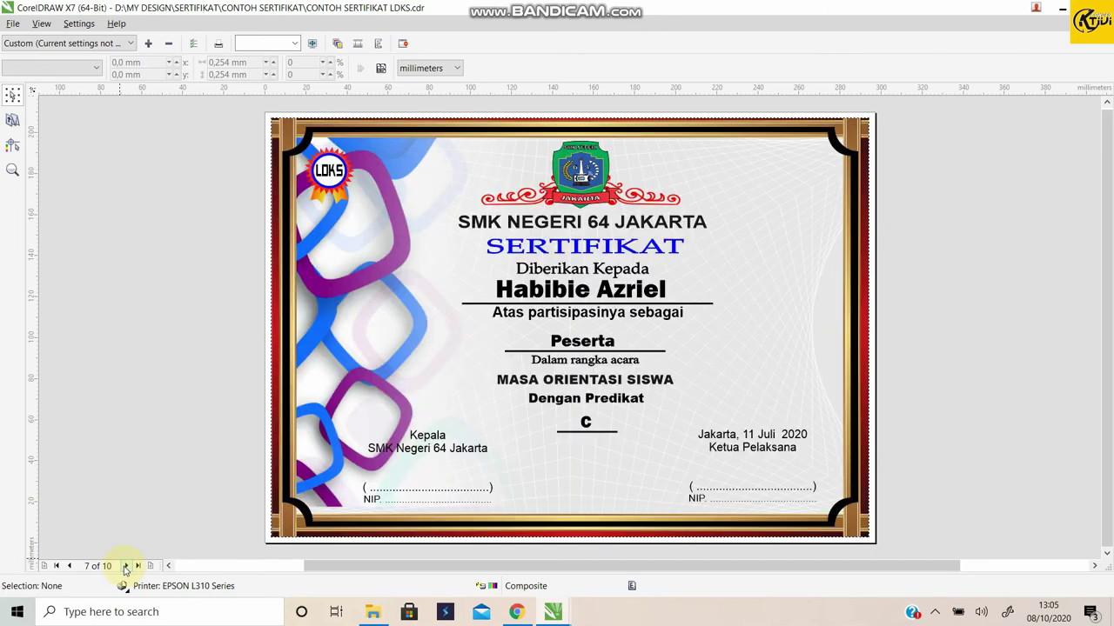
pyautogui.click(126, 566)
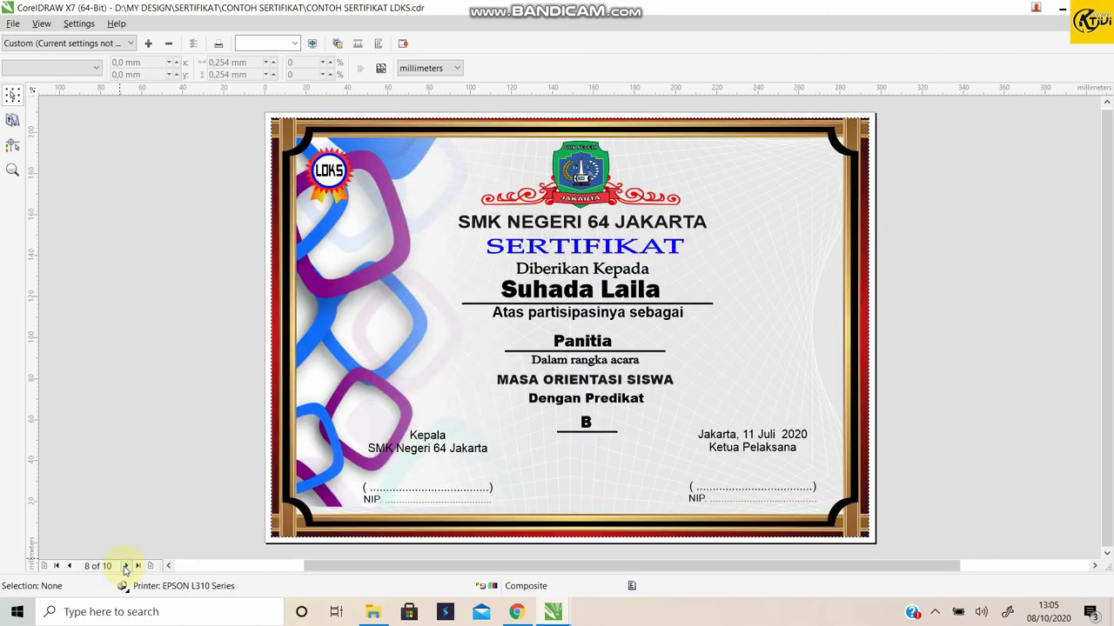
pyautogui.click(125, 567)
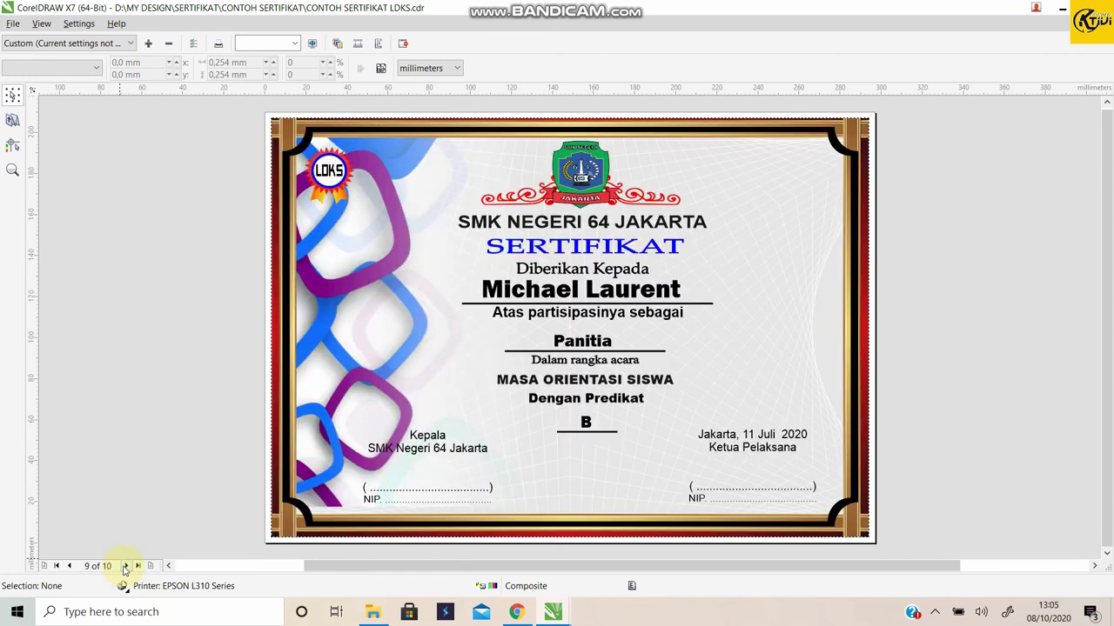
pyautogui.click(123, 566)
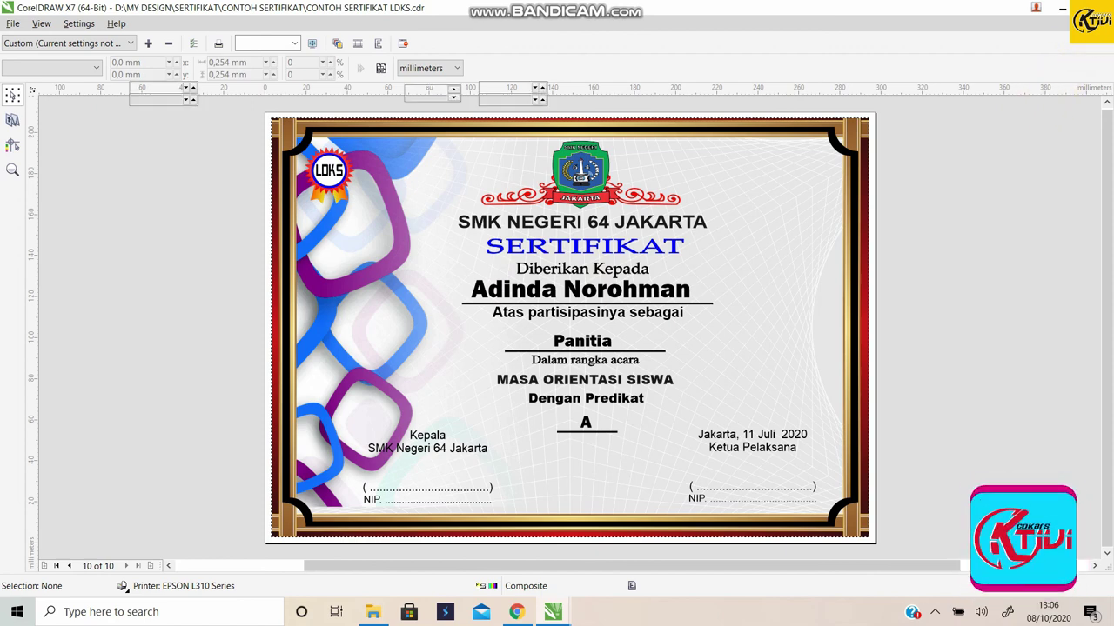
pyautogui.press('Escape')
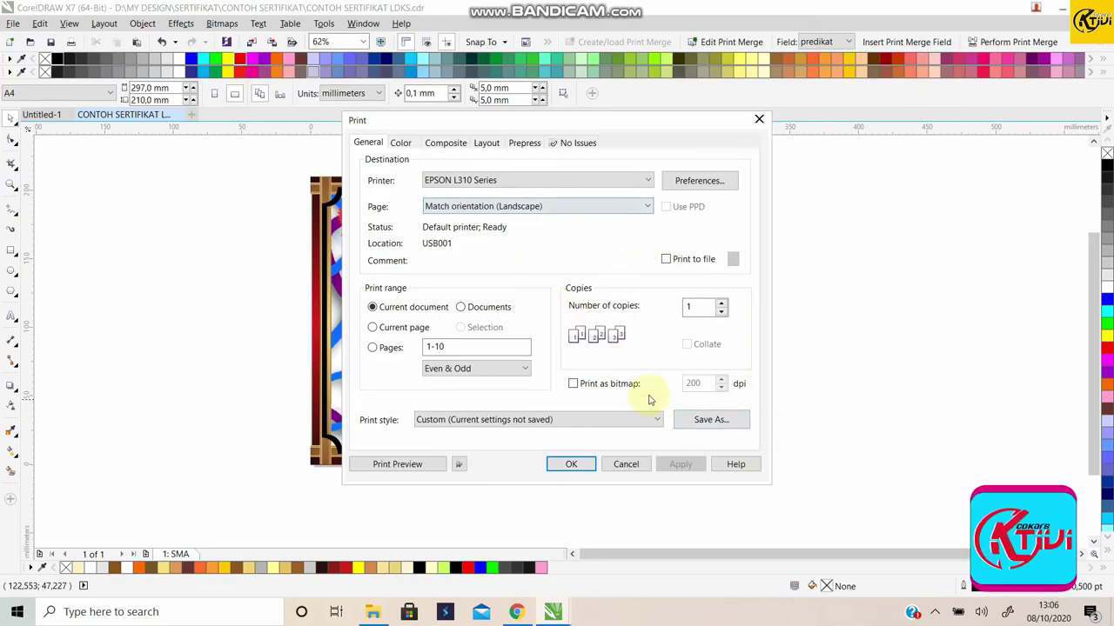
# - Print the 10 certificates to the EPSON L310, then cancel the job and dismiss the Not ready message
pyautogui.click(571, 465)
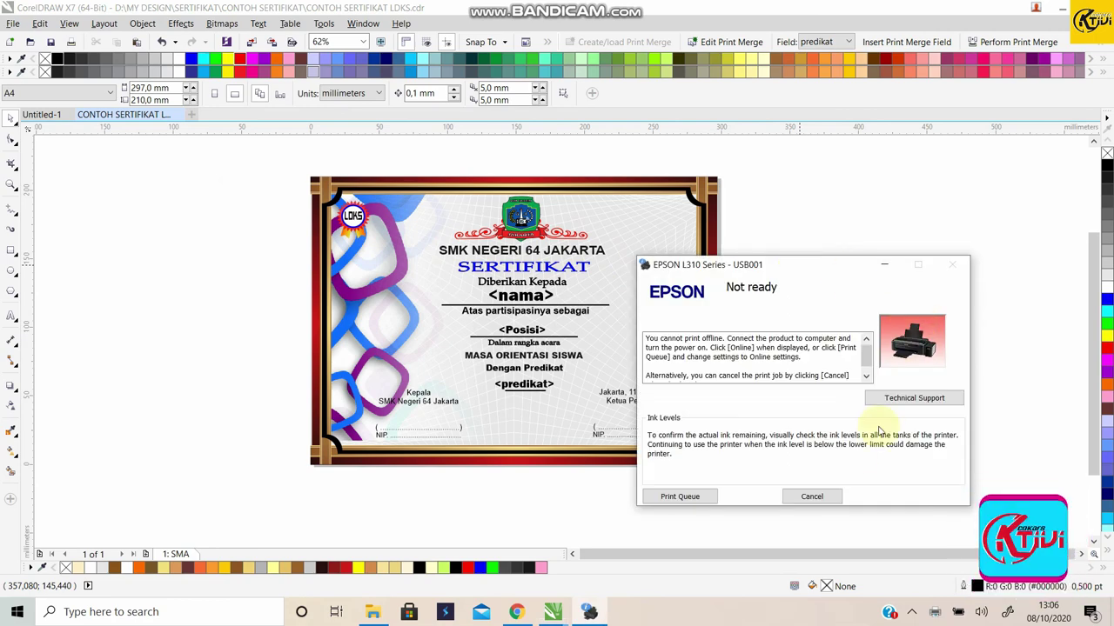
pyautogui.click(821, 496)
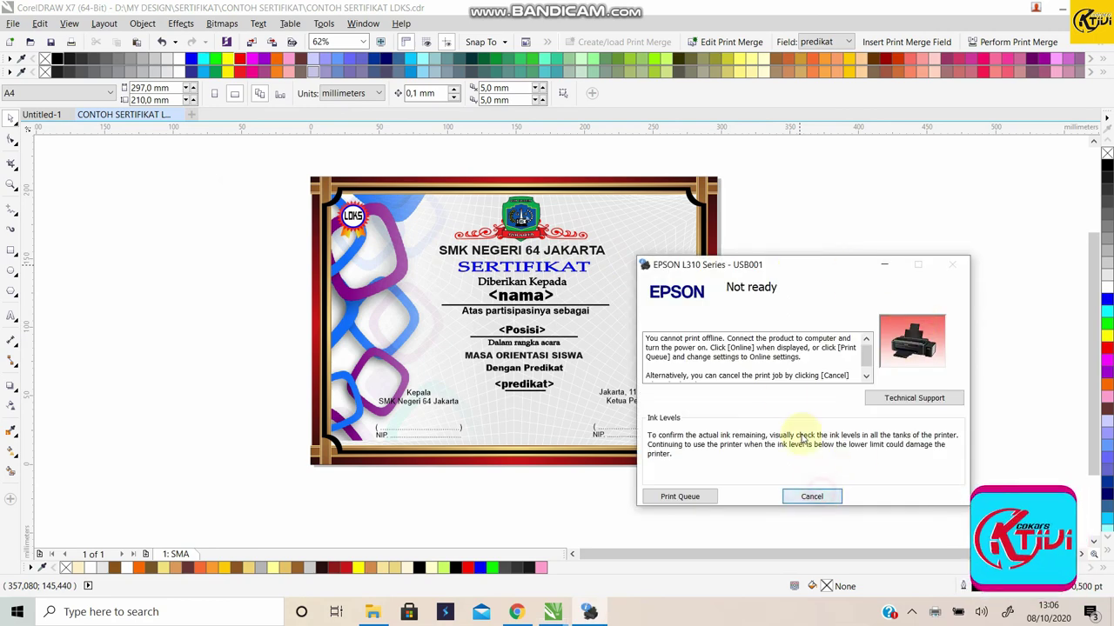
pyautogui.click(883, 265)
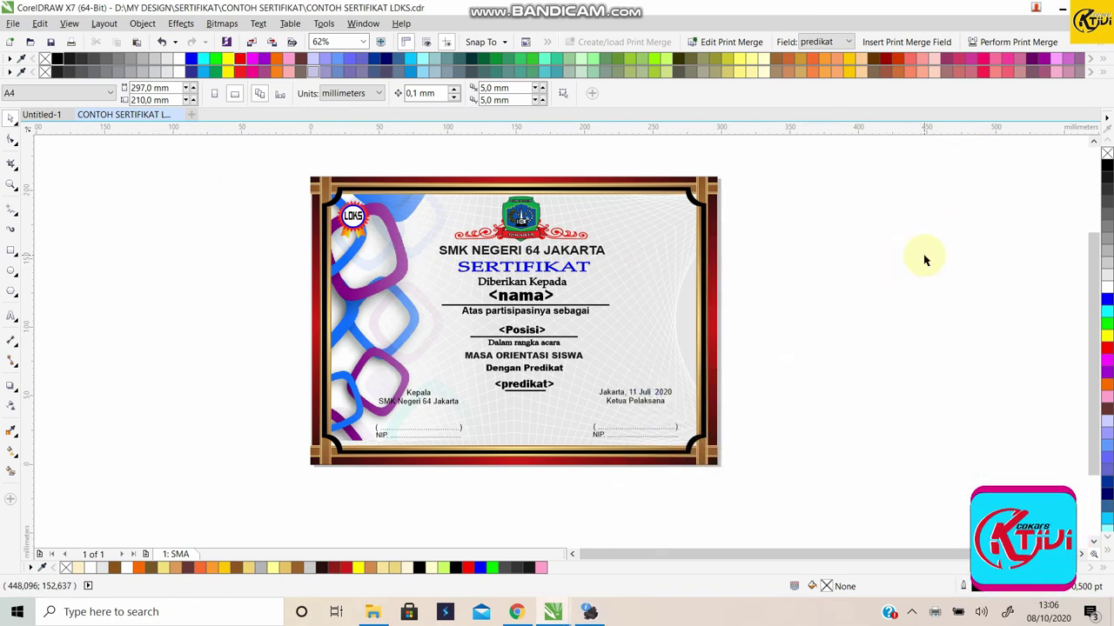